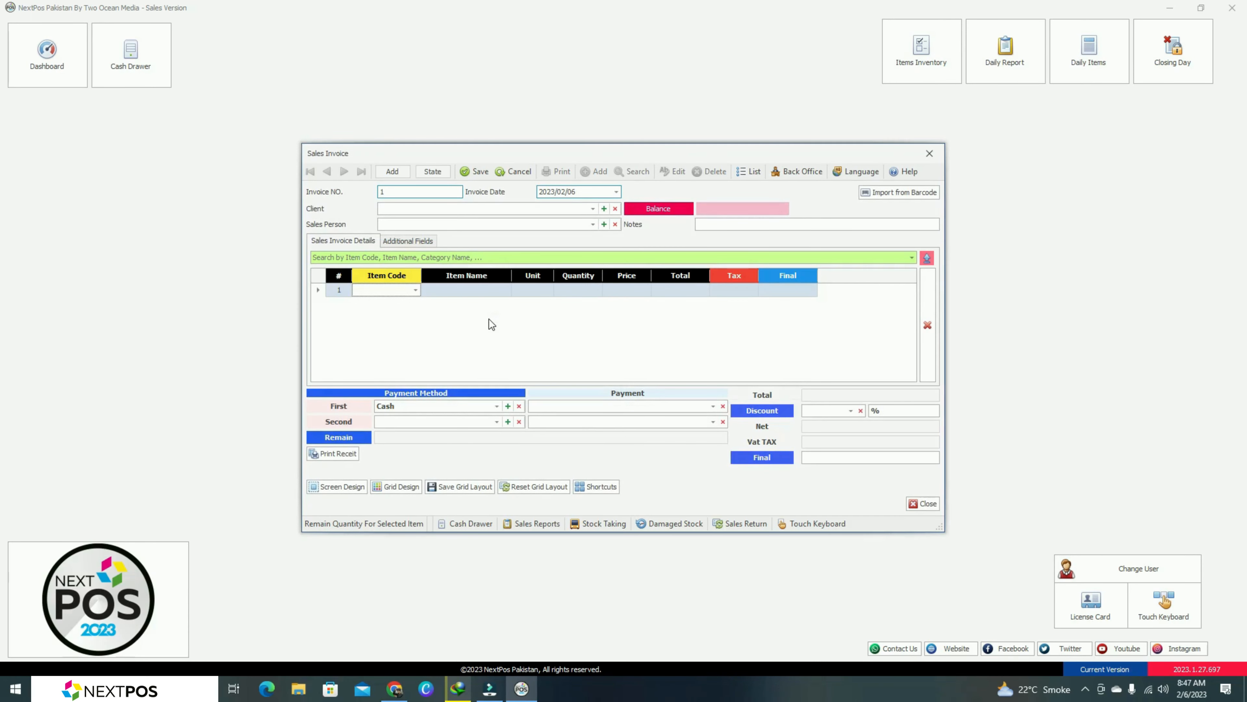
# Select the second listed client for the sales invoice and add a line with item code 23 and quantity 1.
pyautogui.click(411, 210)
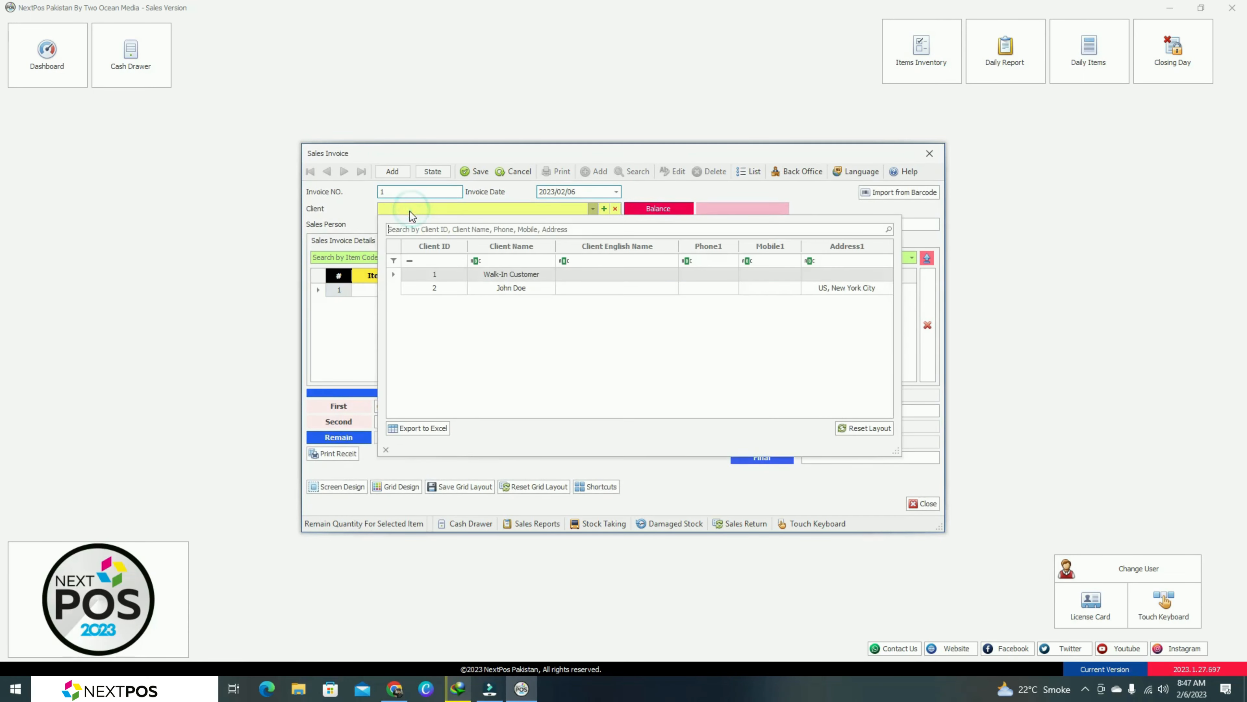
pyautogui.click(489, 292)
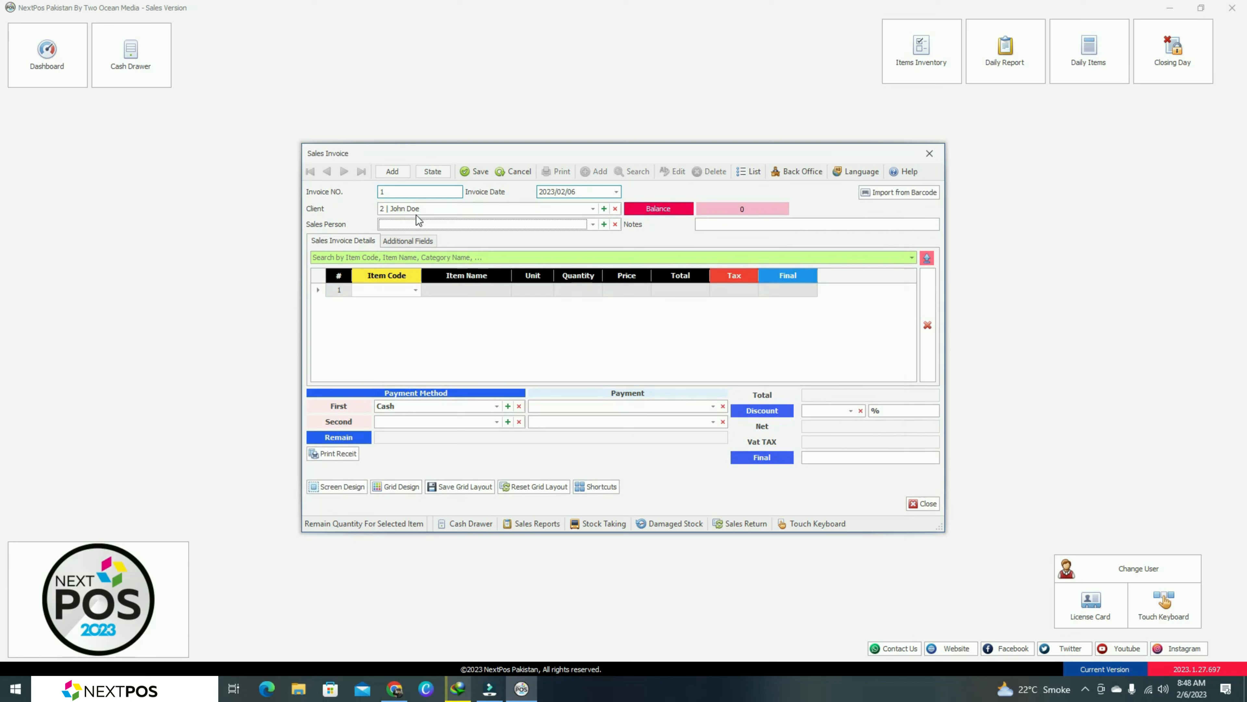
pyautogui.click(374, 293)
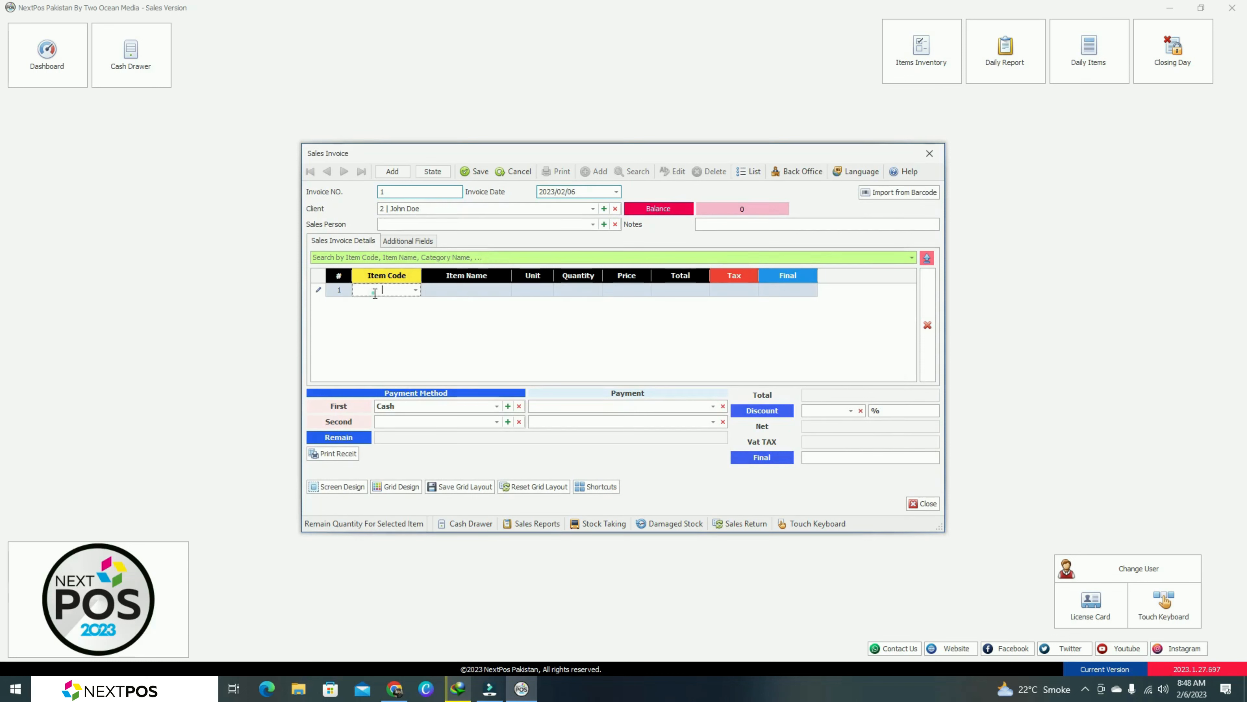
pyautogui.click(391, 294)
pyautogui.write('23')
pyautogui.press('Return')
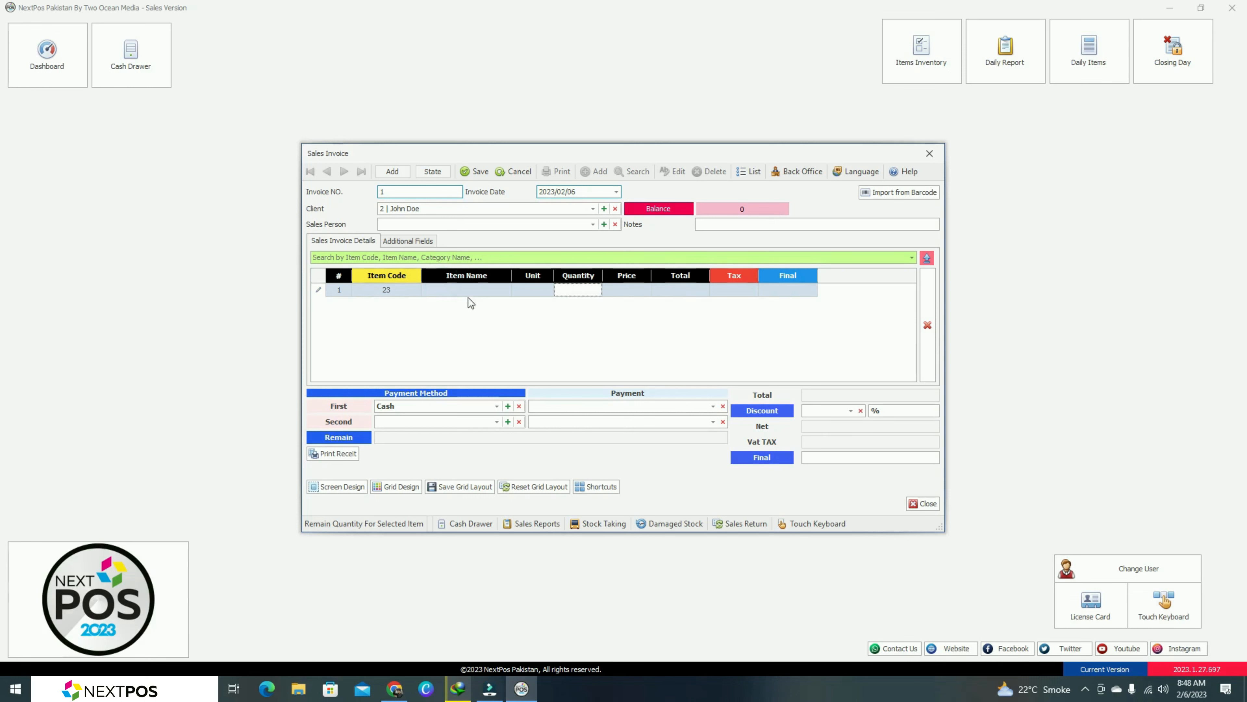
pyautogui.click(460, 292)
pyautogui.click(573, 291)
pyautogui.write('1')
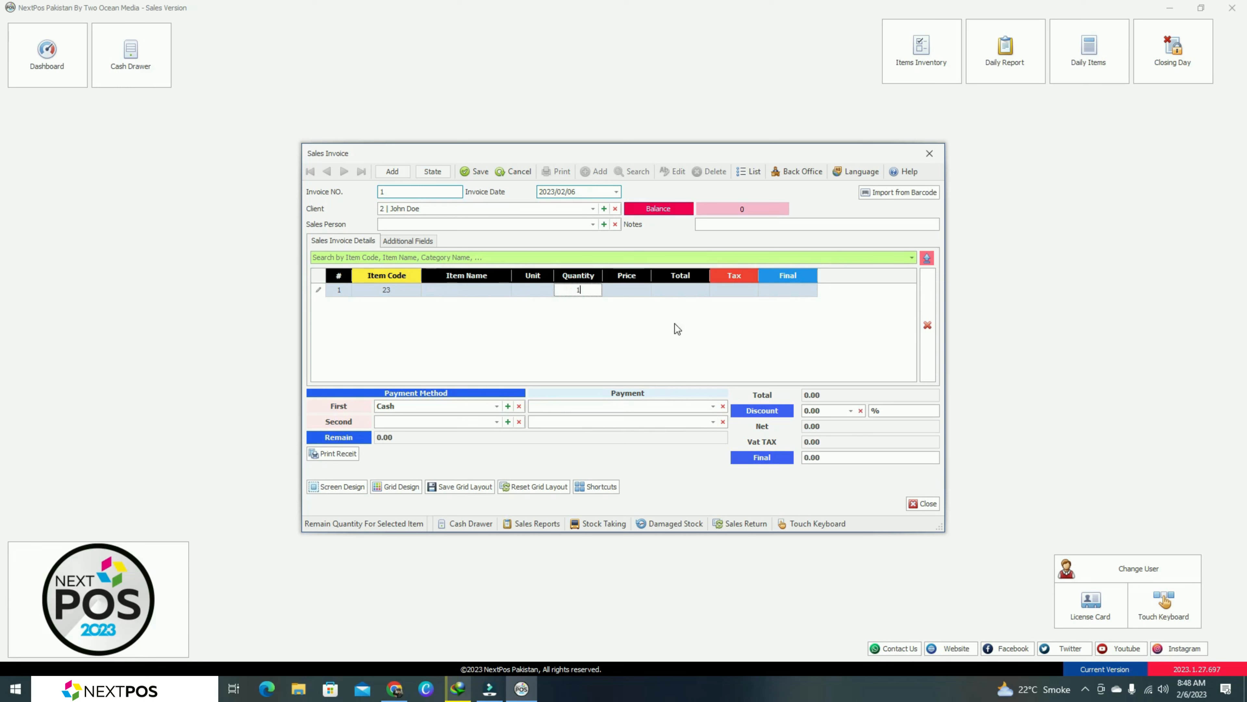
# Switch the invoice's first payment method to Debit and back to Cash.
pyautogui.click(418, 406)
pyautogui.click(498, 406)
pyautogui.click(498, 405)
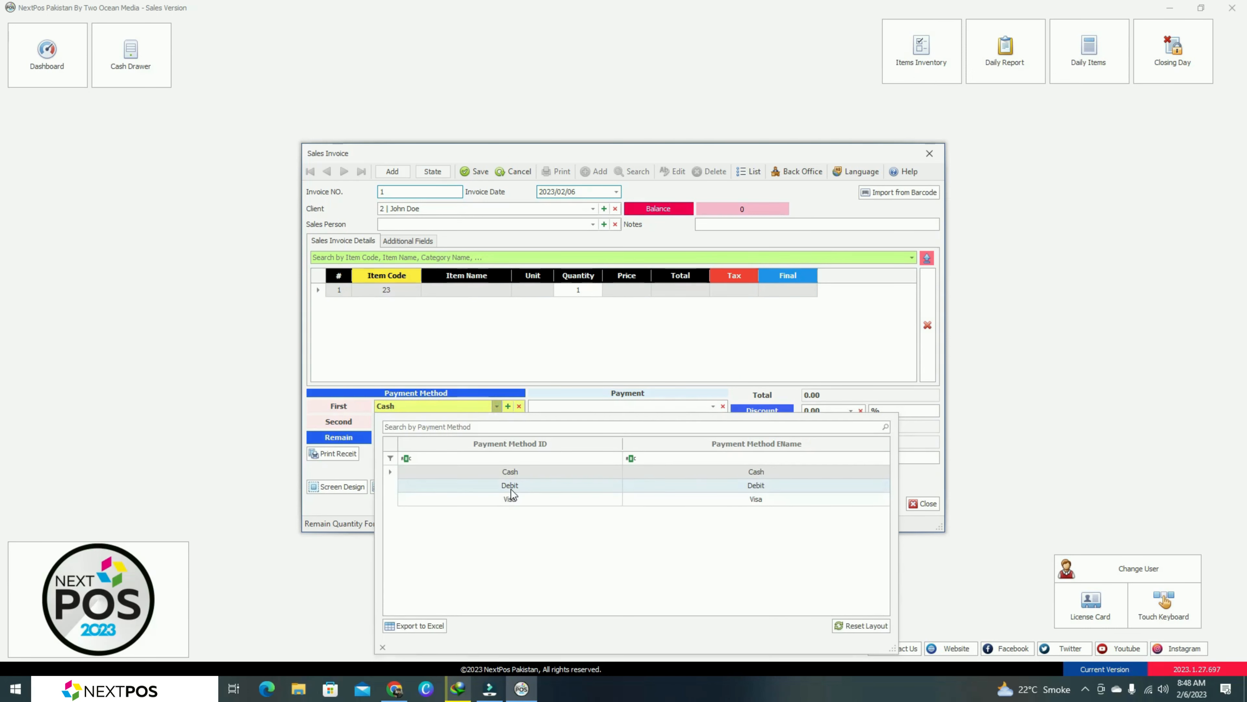
pyautogui.click(511, 490)
pyautogui.click(498, 406)
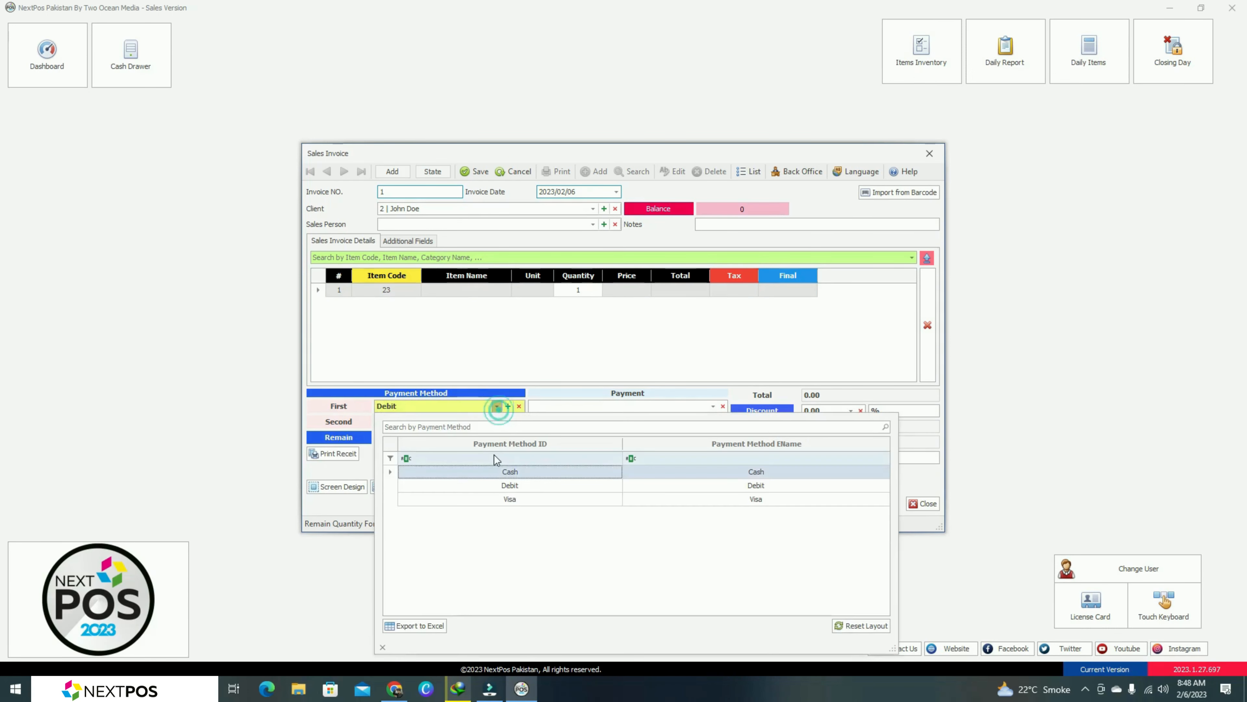
pyautogui.click(490, 471)
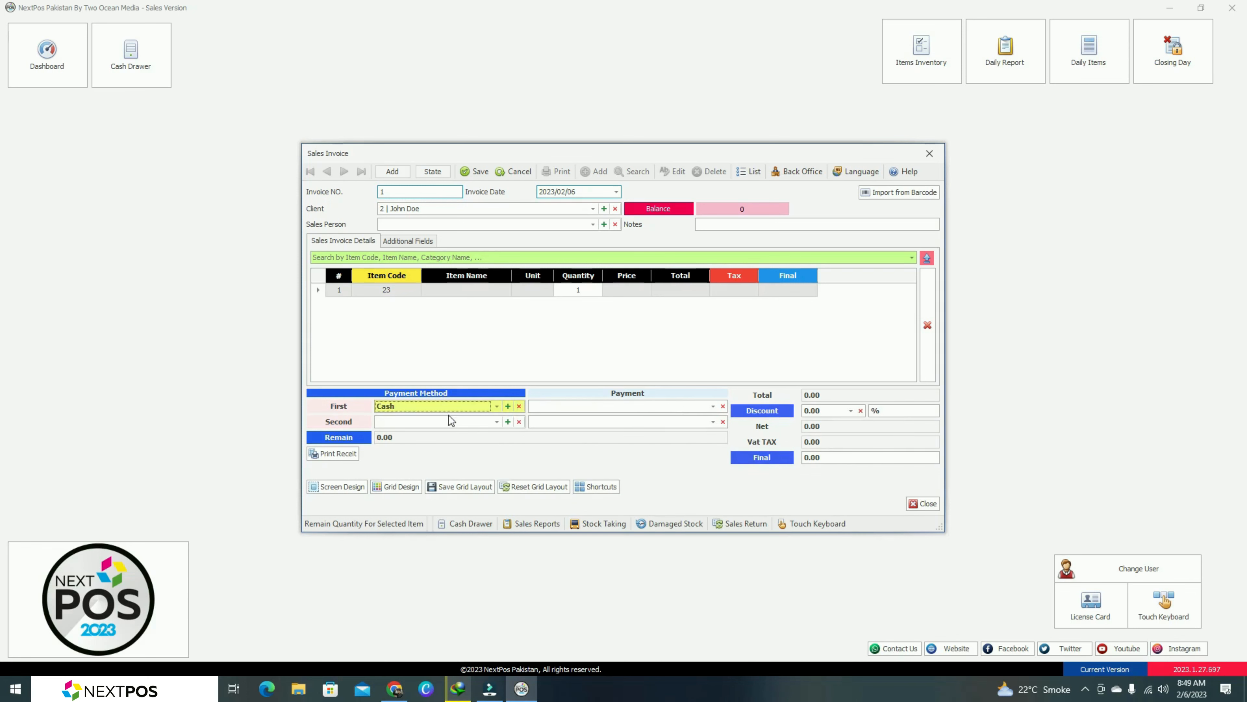
# Set the invoice discount to 12 and close the sales invoice without saving.
pyautogui.click(389, 437)
pyautogui.click(824, 412)
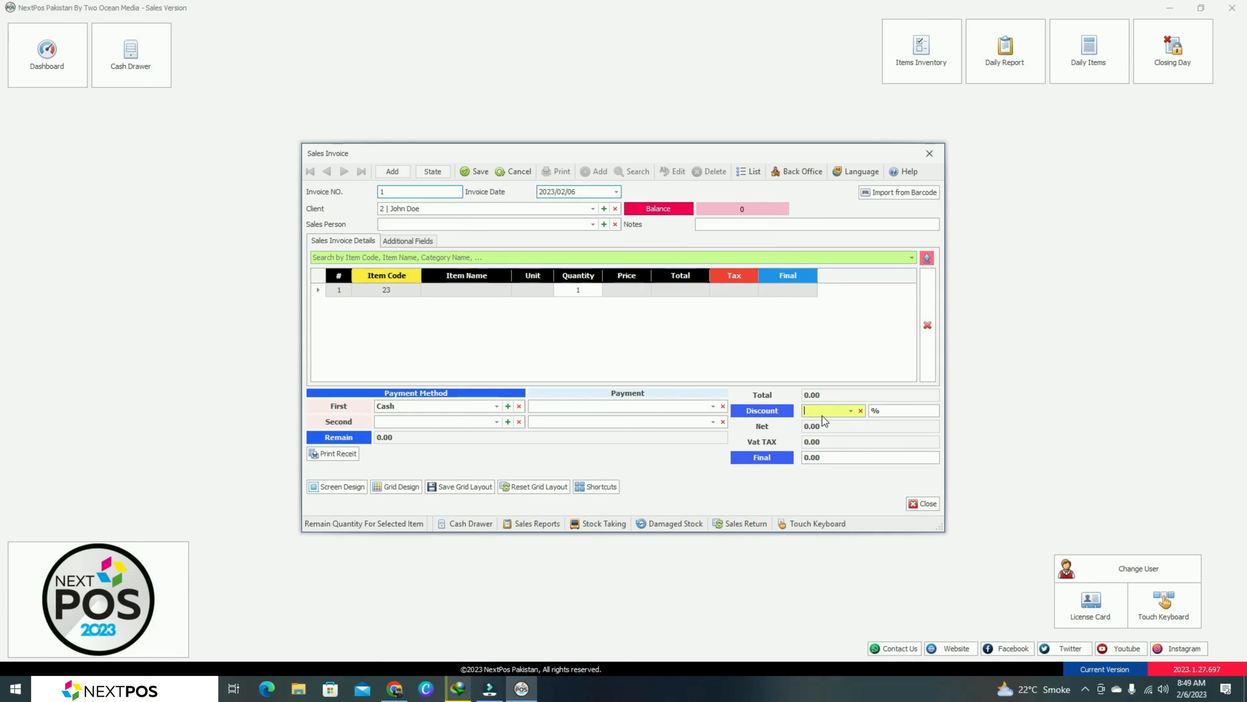
pyautogui.write('12')
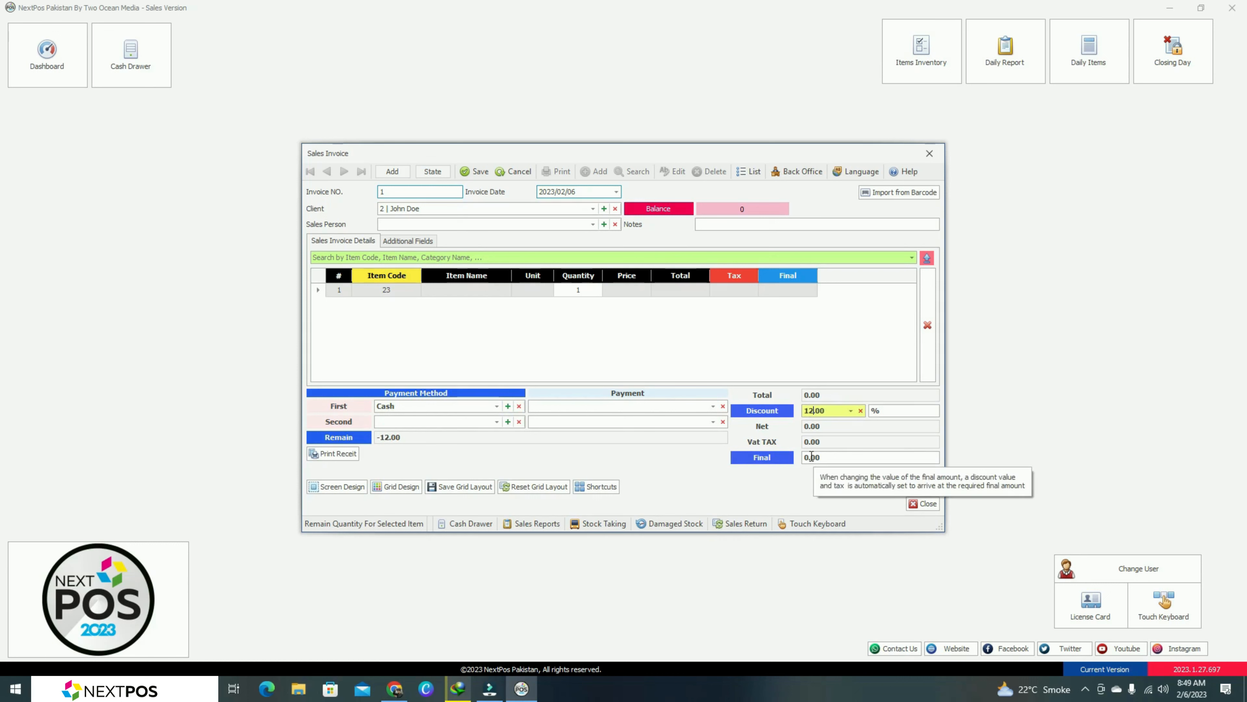
pyautogui.click(810, 456)
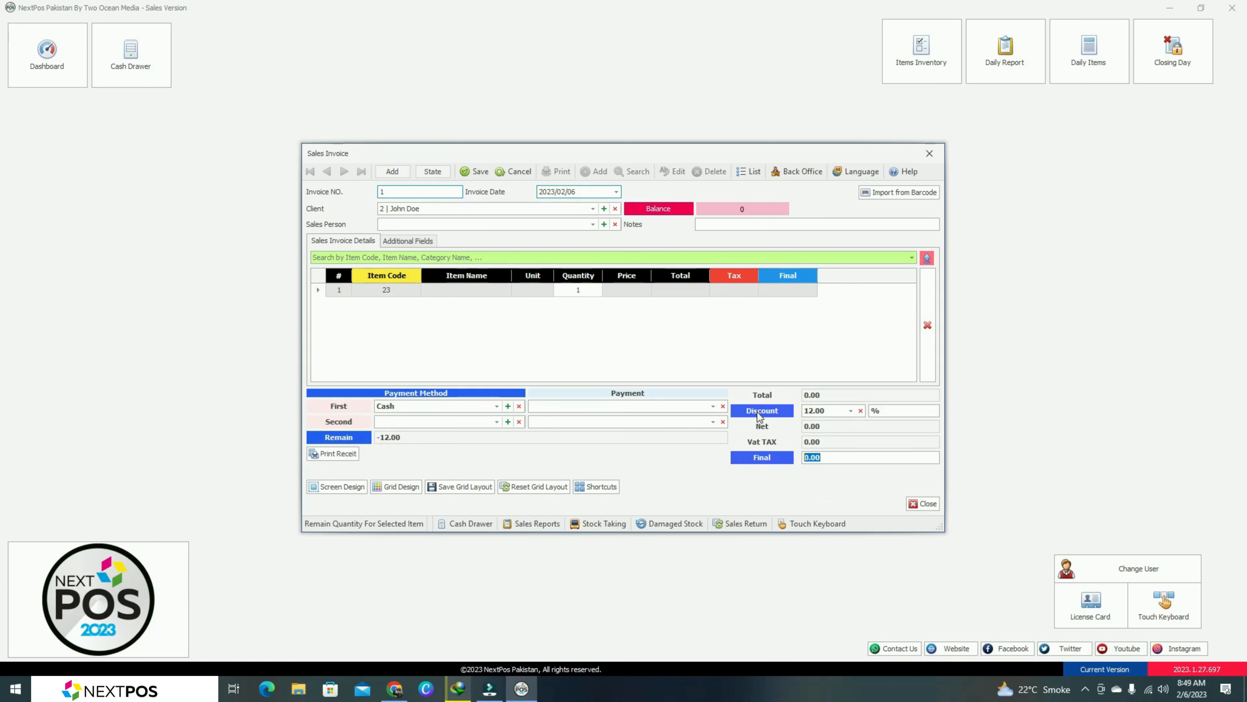
pyautogui.click(839, 458)
pyautogui.click(943, 155)
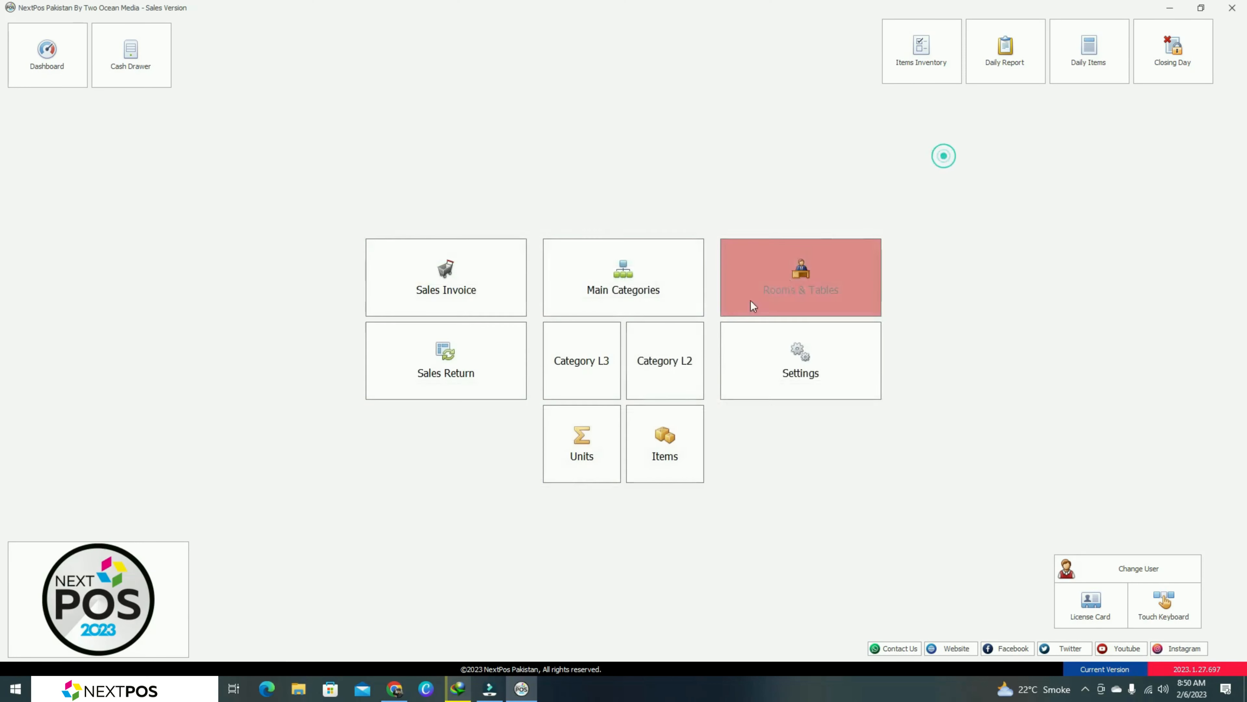
# Replace the Drinks main category's name with "kids suits" and close the category form without saving.
pyautogui.click(663, 295)
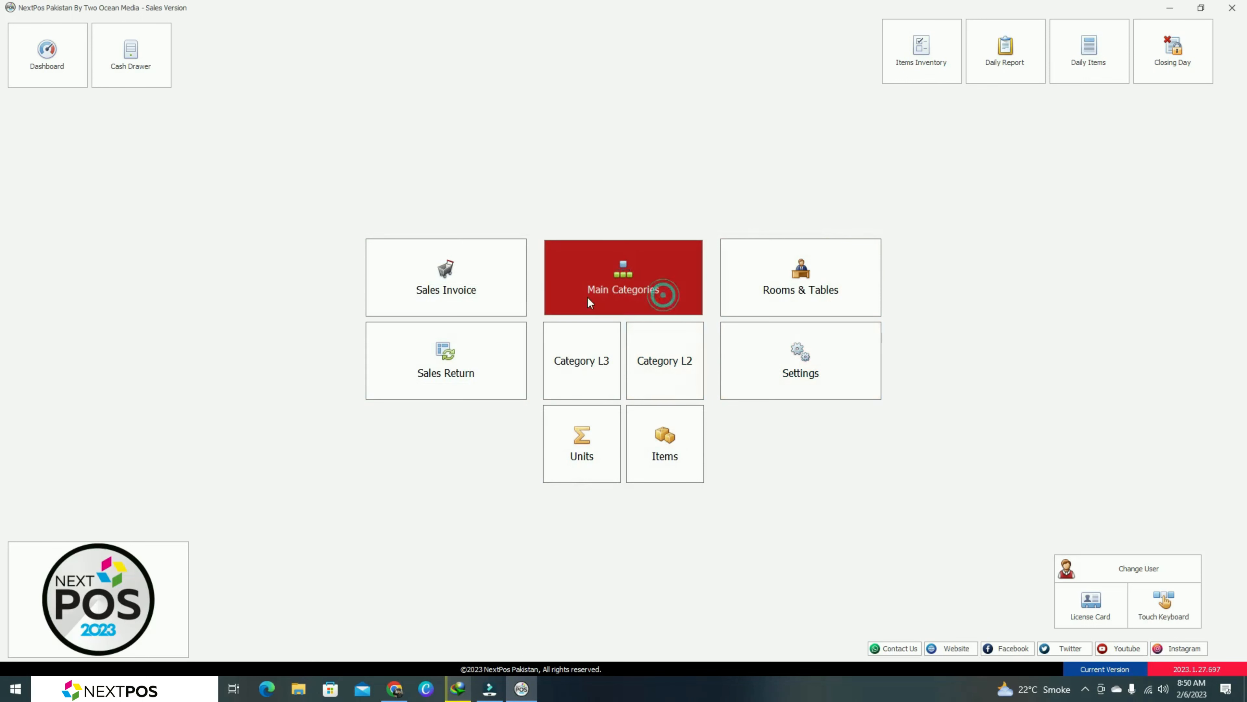
pyautogui.click(551, 287)
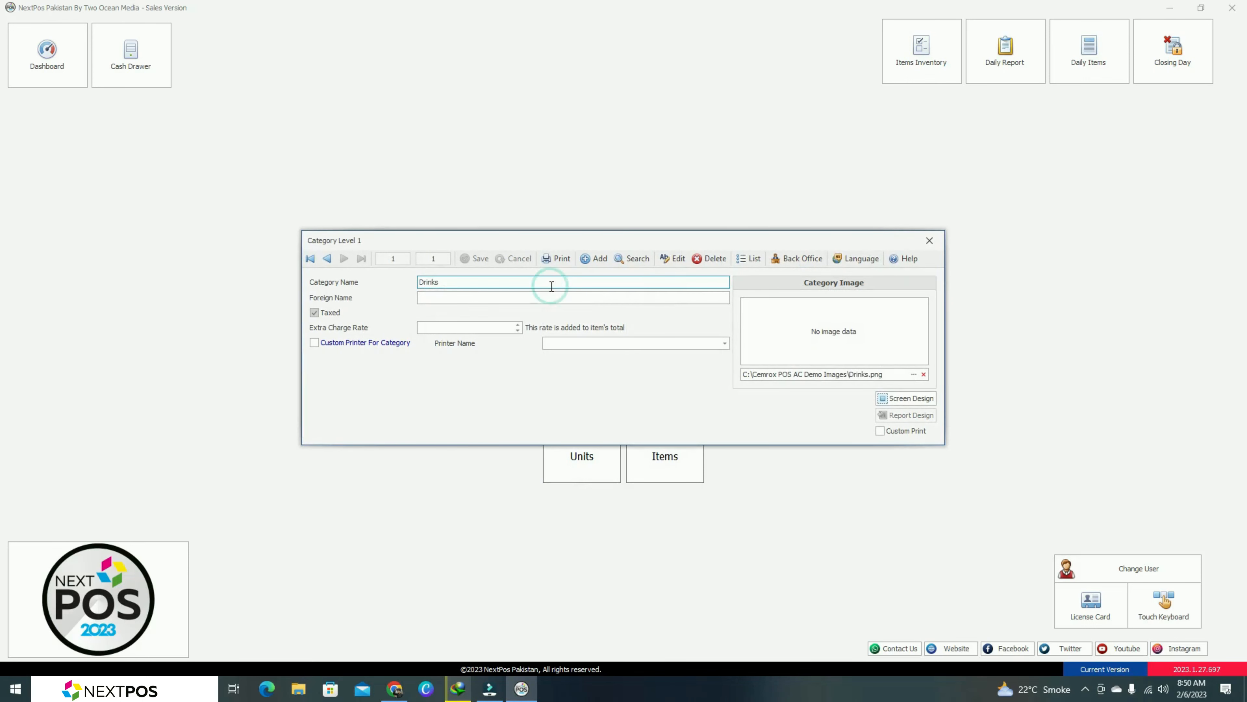
pyautogui.press('BackSpace')
pyautogui.press('BackSpace')
pyautogui.press('BackSpace')
pyautogui.press('BackSpace')
pyautogui.press('BackSpace')
pyautogui.write('kids suits')
pyautogui.tripleClick(479, 281)
pyautogui.click(466, 295)
pyautogui.click(777, 327)
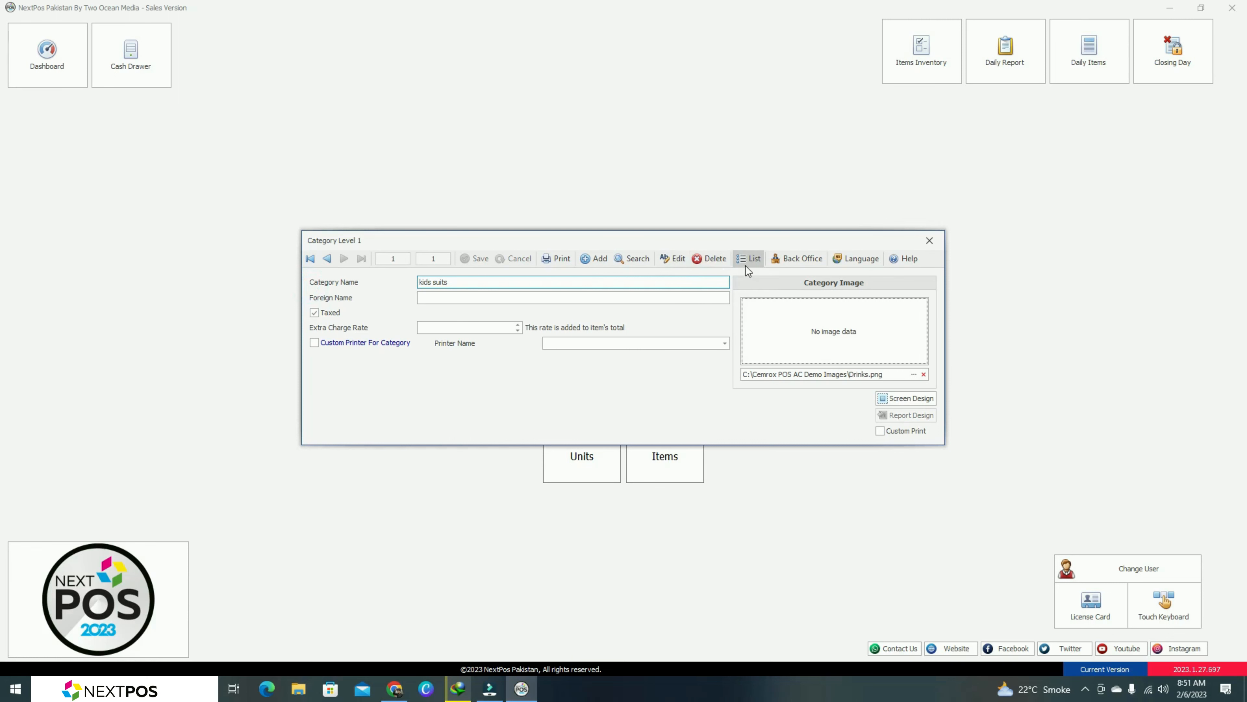
pyautogui.click(929, 243)
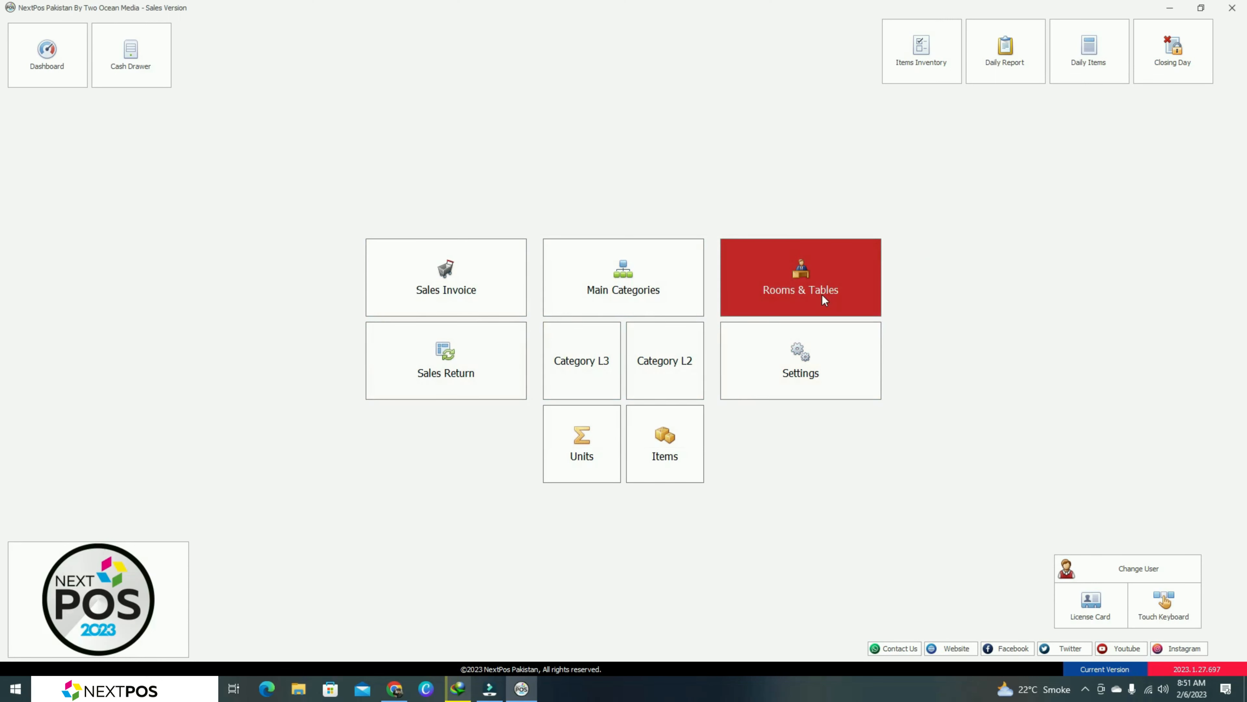
# Try to open Rooms & Tables and dismiss the notice.
pyautogui.click(824, 300)
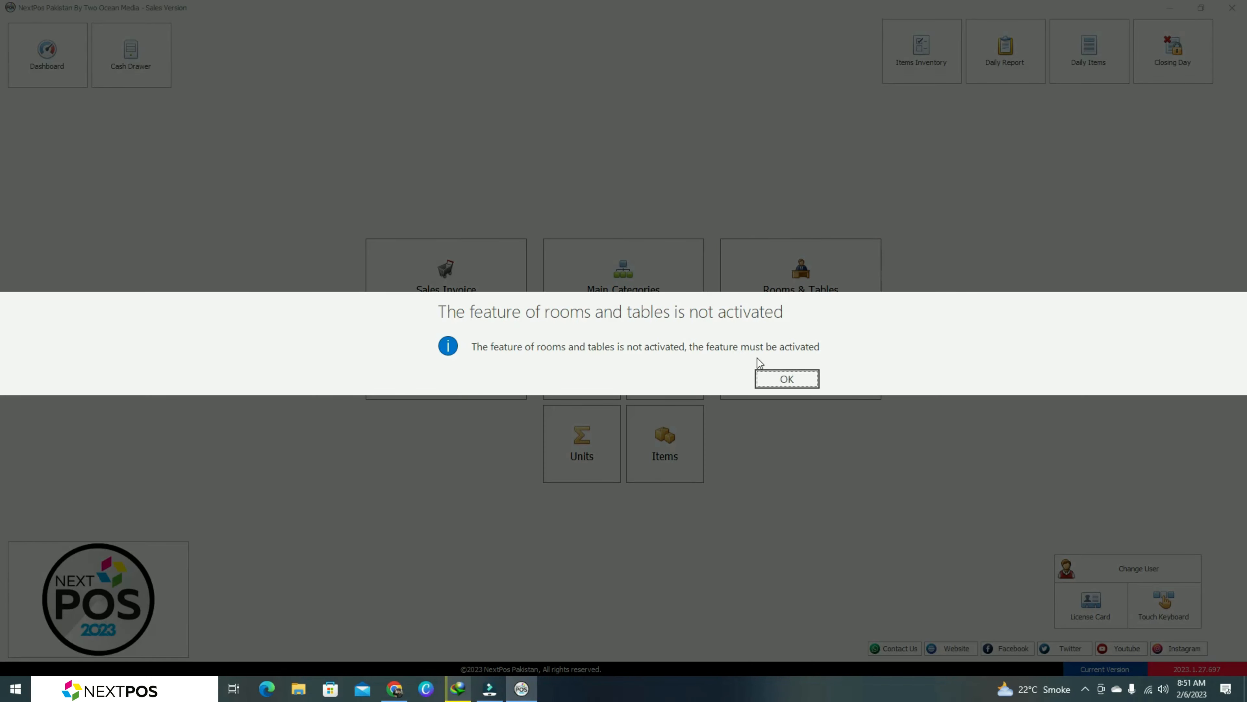
pyautogui.click(767, 379)
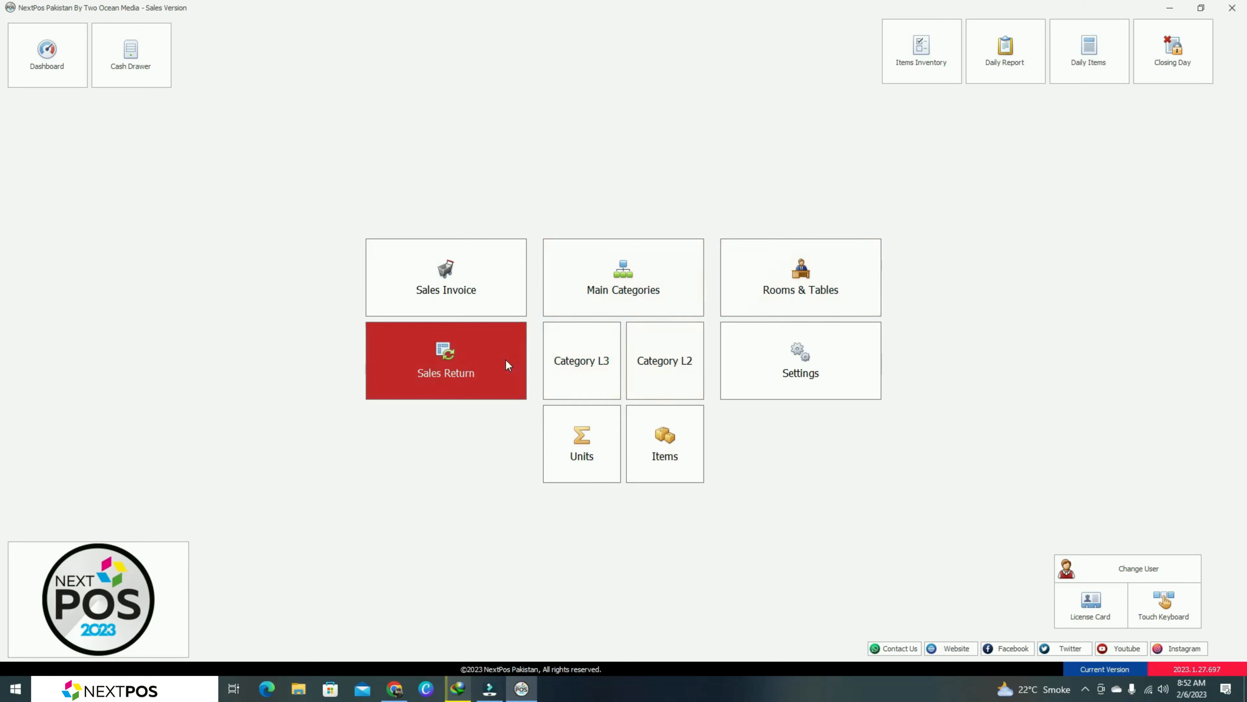
# Open a new sales return, look over its date and detail fields, and close it.
pyautogui.click(475, 369)
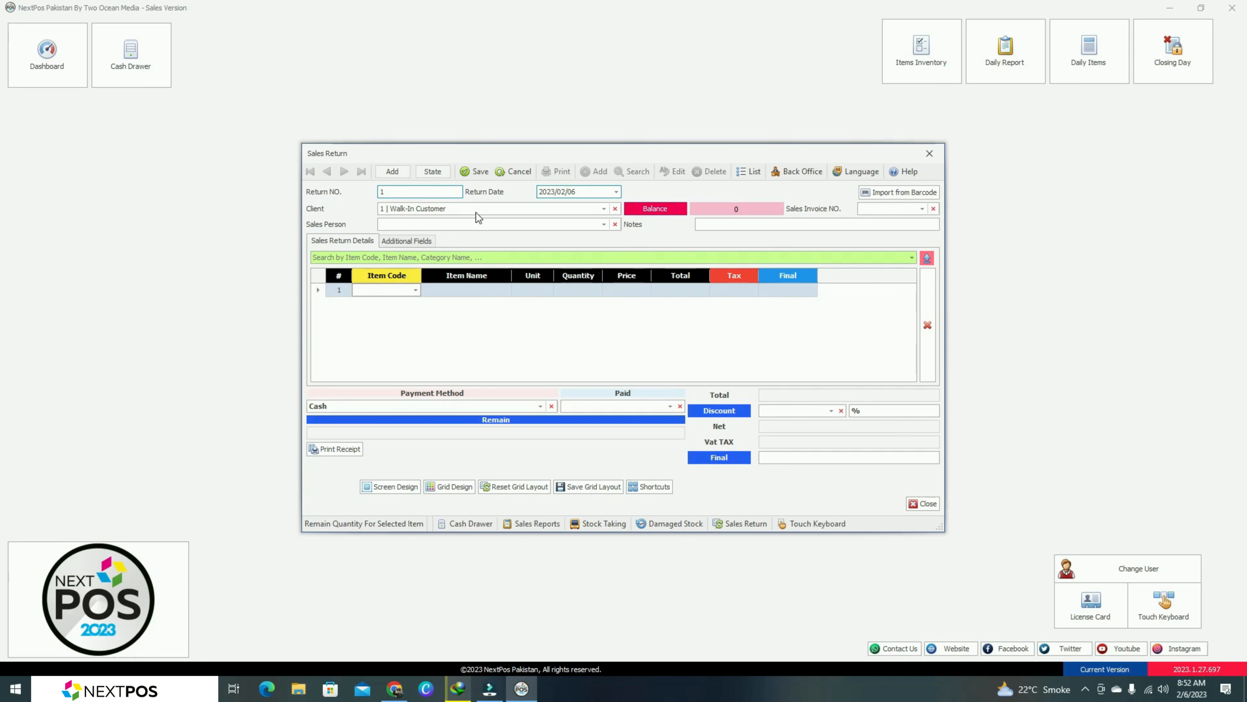
pyautogui.click(502, 197)
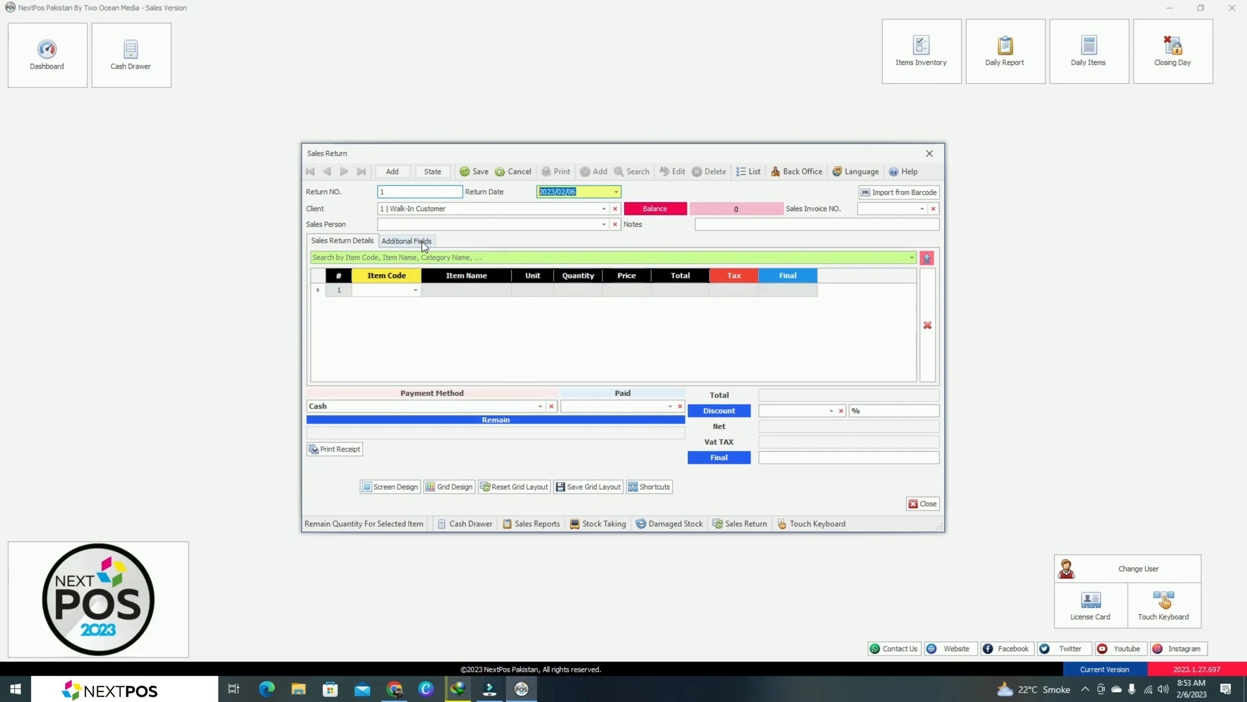
pyautogui.click(571, 192)
pyautogui.click(671, 463)
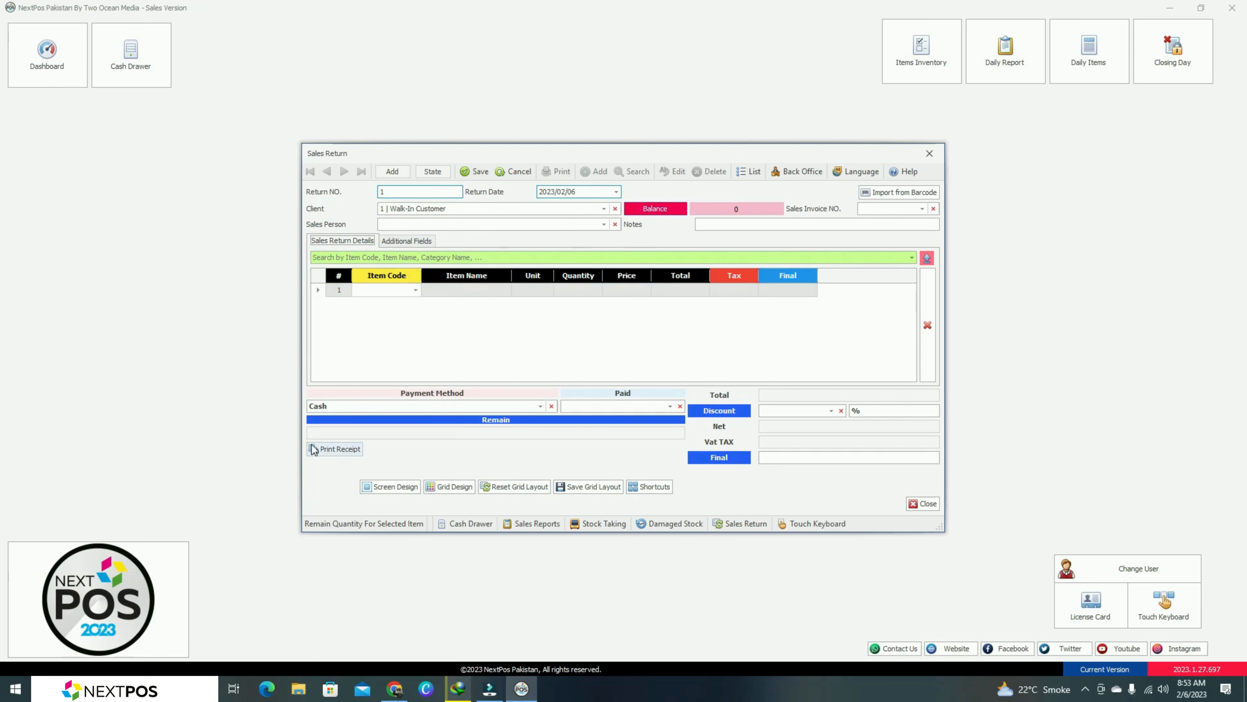
pyautogui.press('Escape')
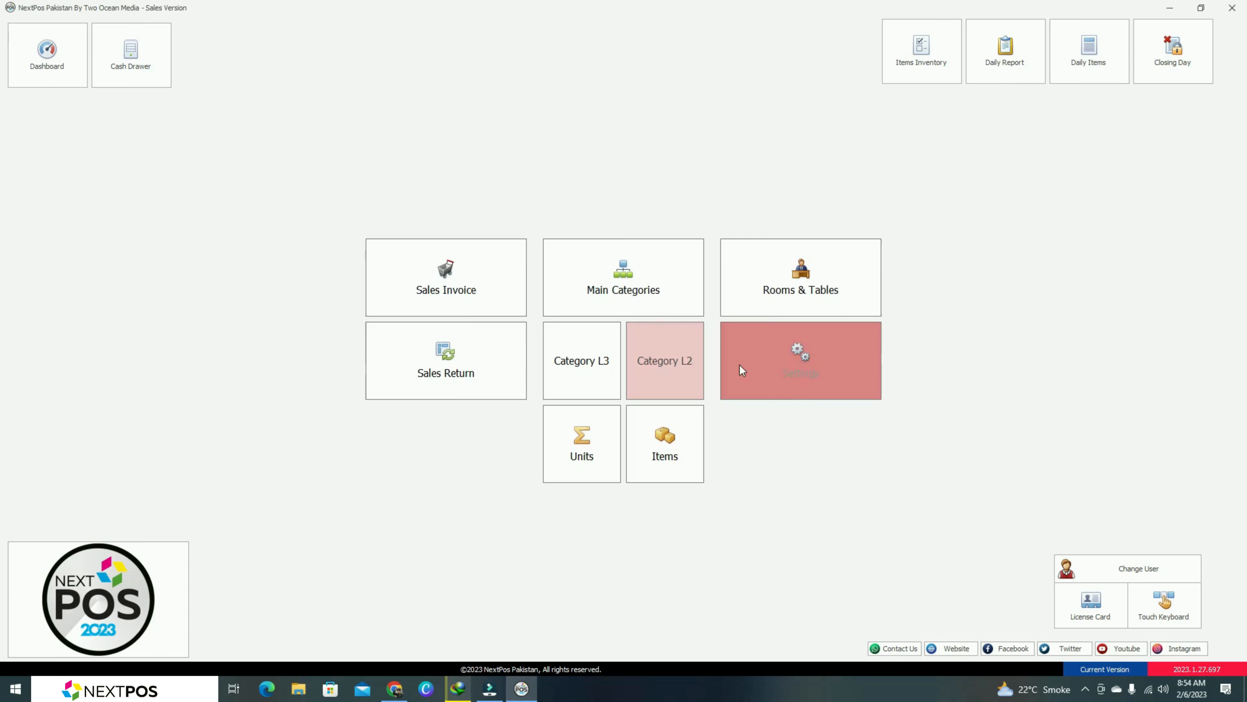
# Review the system and inventory options in the general settings and close the settings.
pyautogui.click(740, 364)
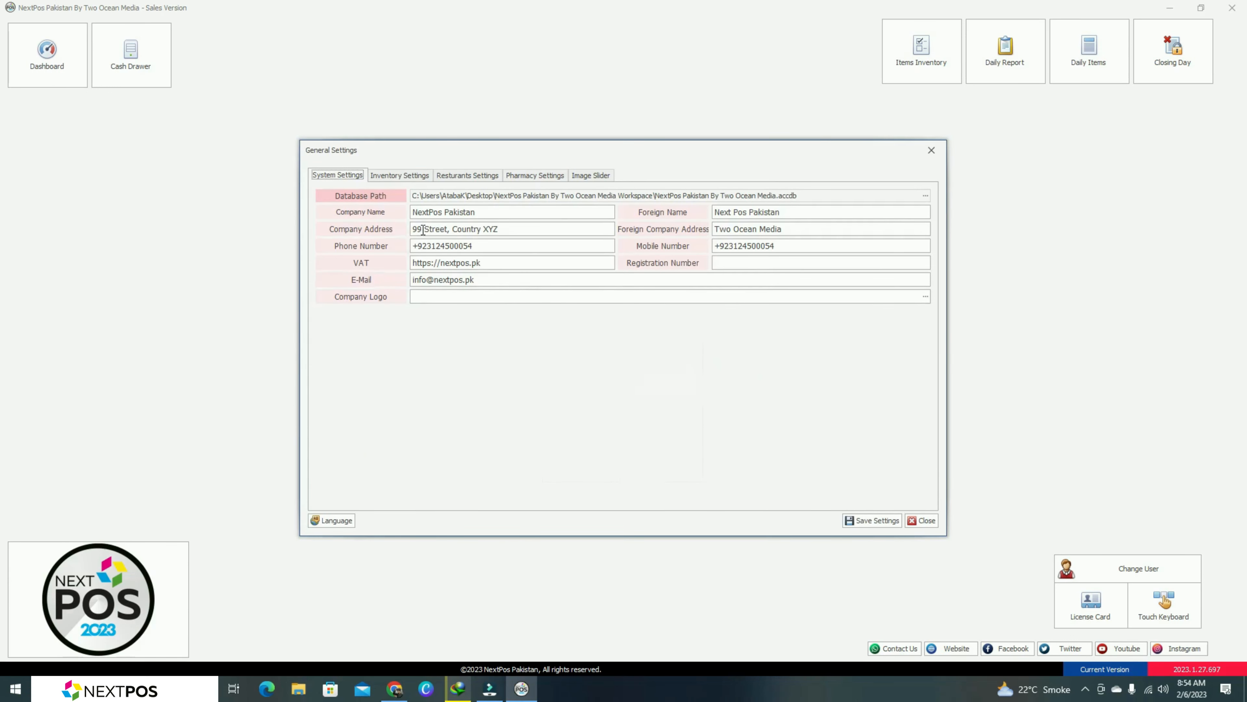
pyautogui.click(398, 176)
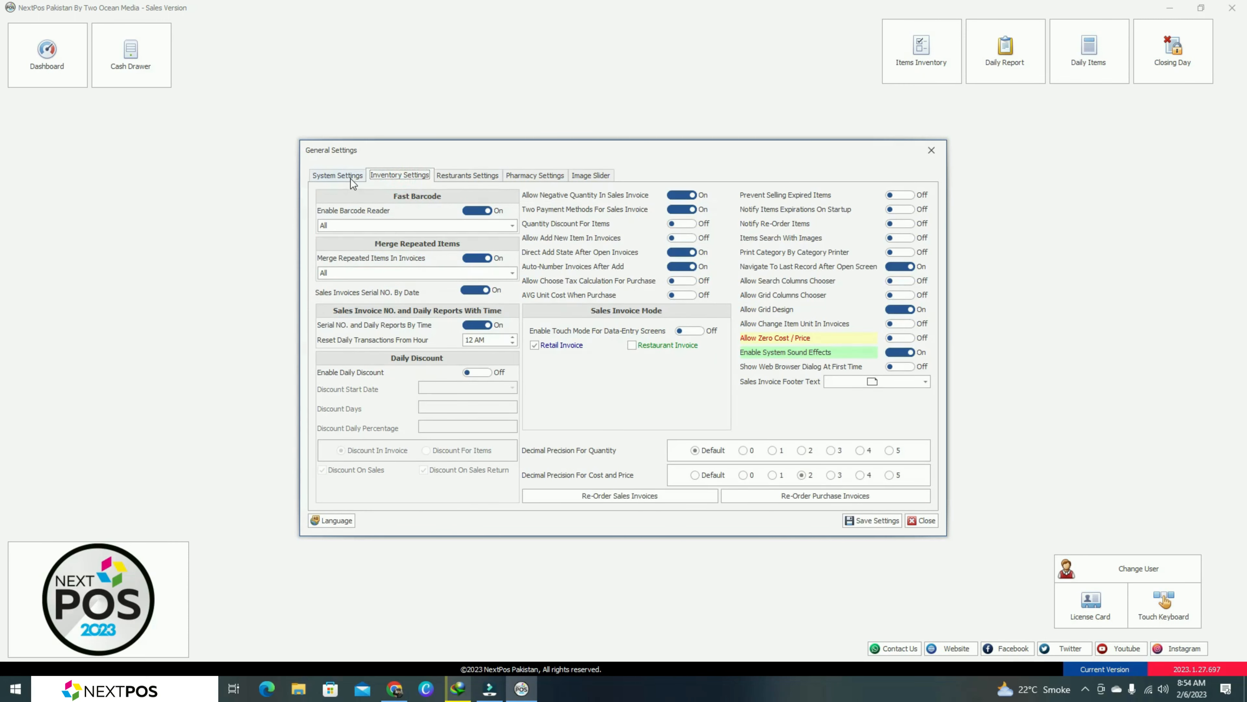
pyautogui.press('Escape')
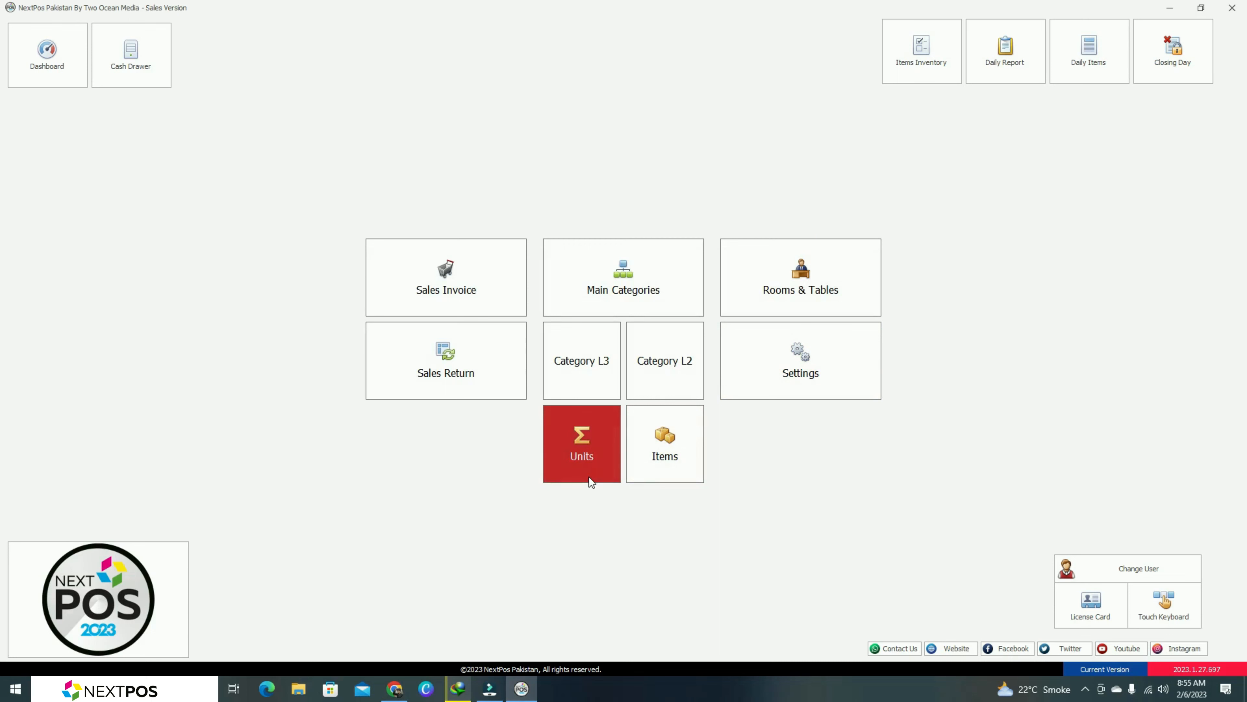
# Add a unit named "pent coat", save it and close the units form.
pyautogui.click(588, 477)
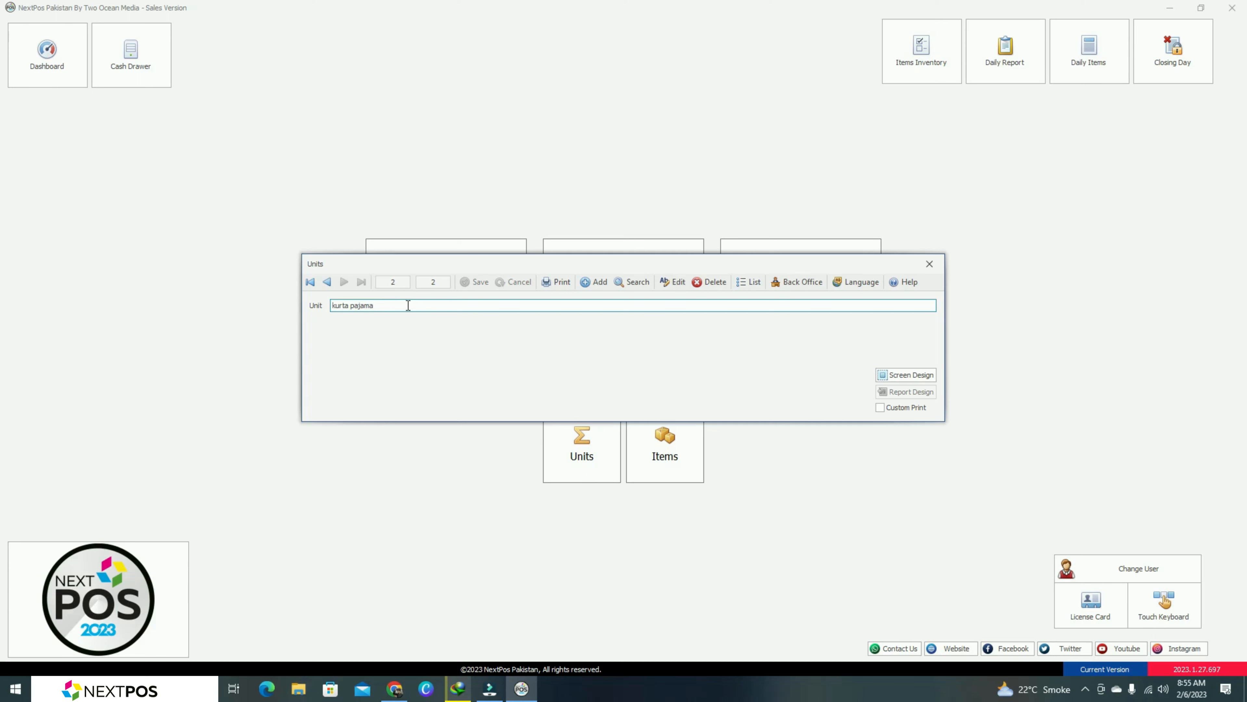
pyautogui.click(407, 303)
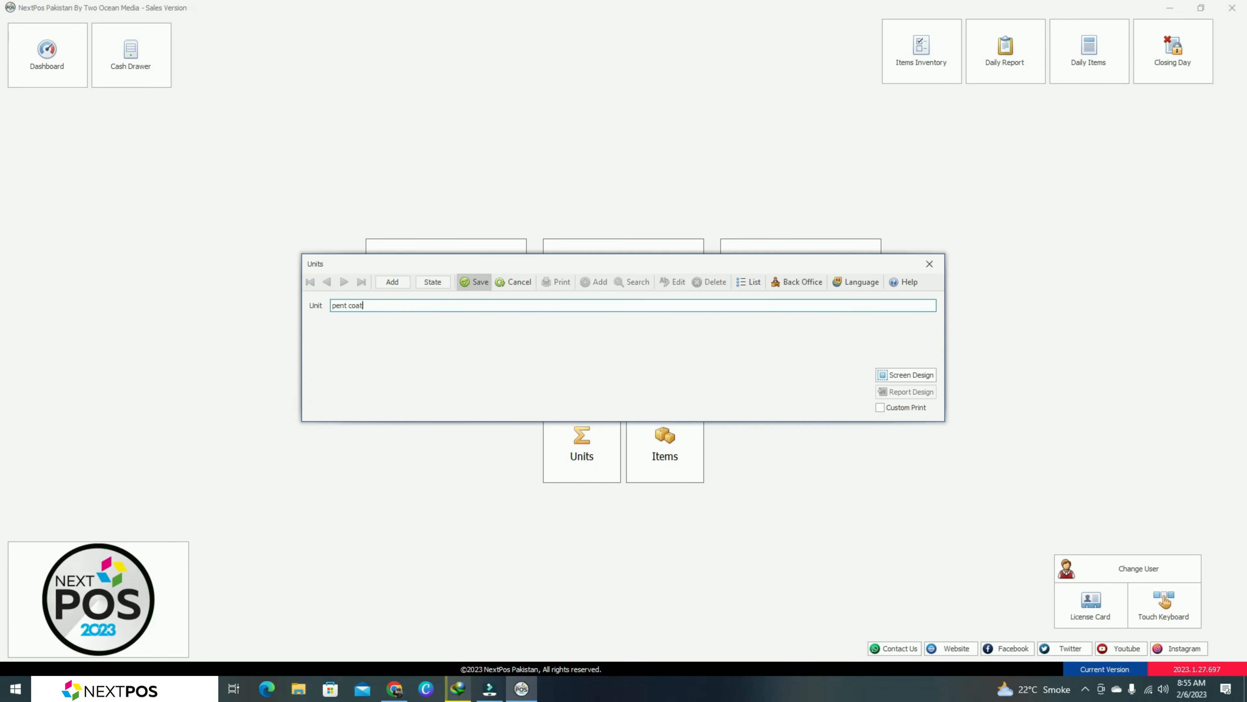
pyautogui.click(474, 281)
pyautogui.click(930, 263)
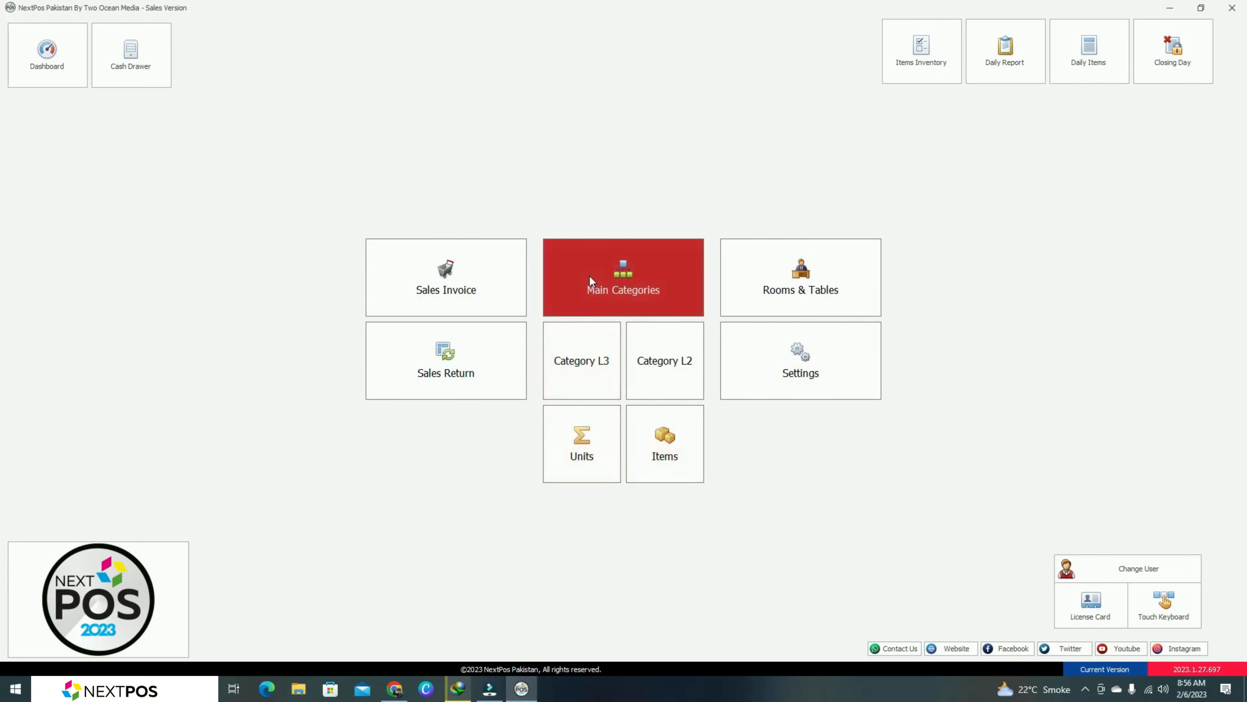
# Open the Items form and change the Pepsi item's name to "black kurta".
pyautogui.click(666, 420)
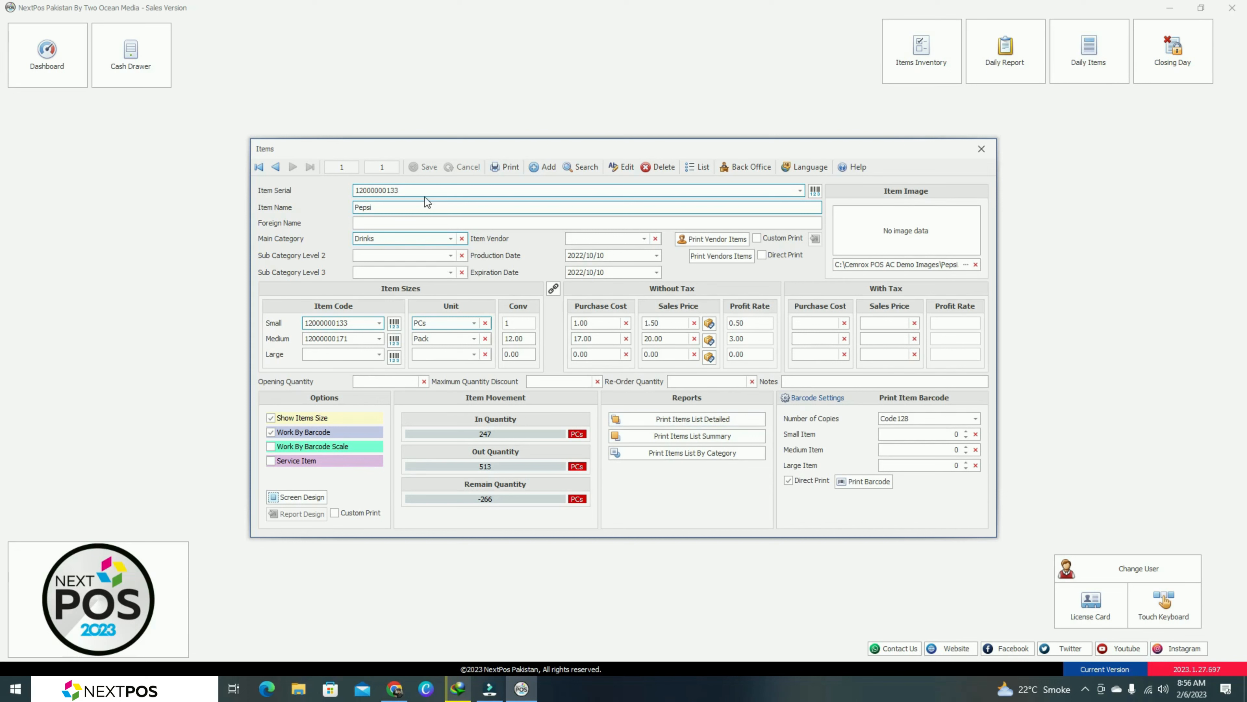
pyautogui.click(415, 192)
pyautogui.doubleClick(435, 205)
pyautogui.write('black kurta')
# Choose Drinks as the item's main category.
pyautogui.click(448, 238)
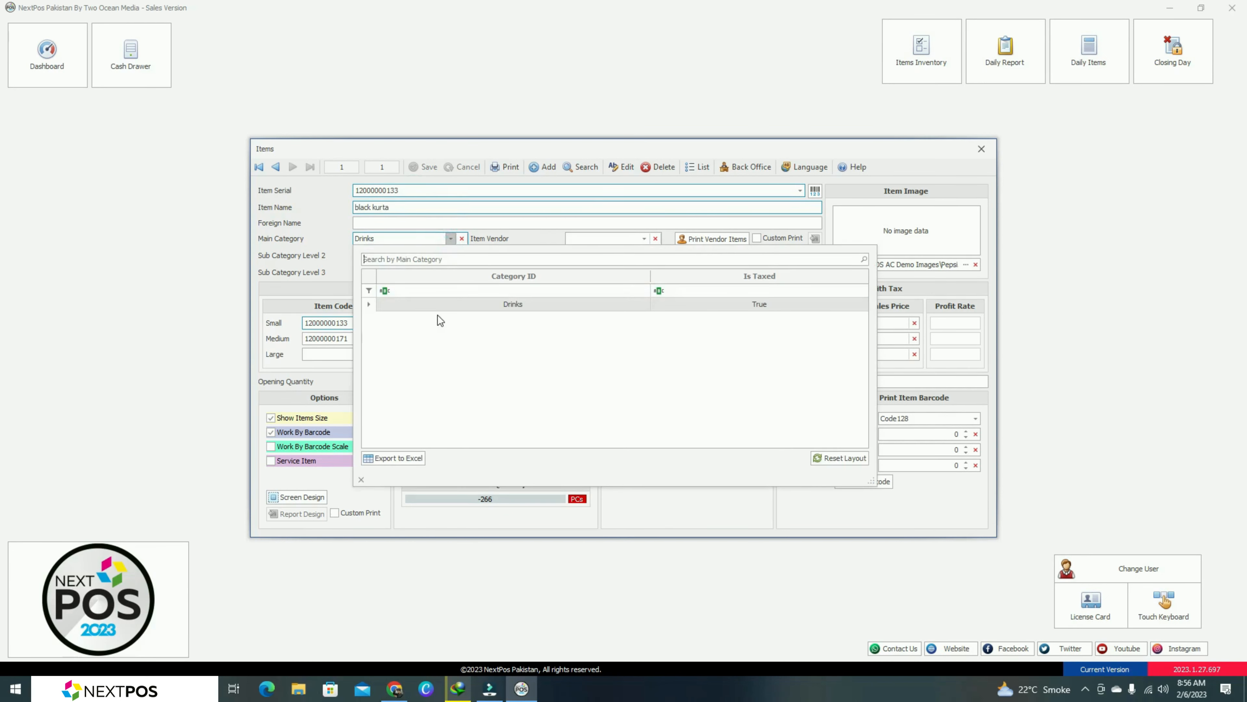
pyautogui.click(396, 238)
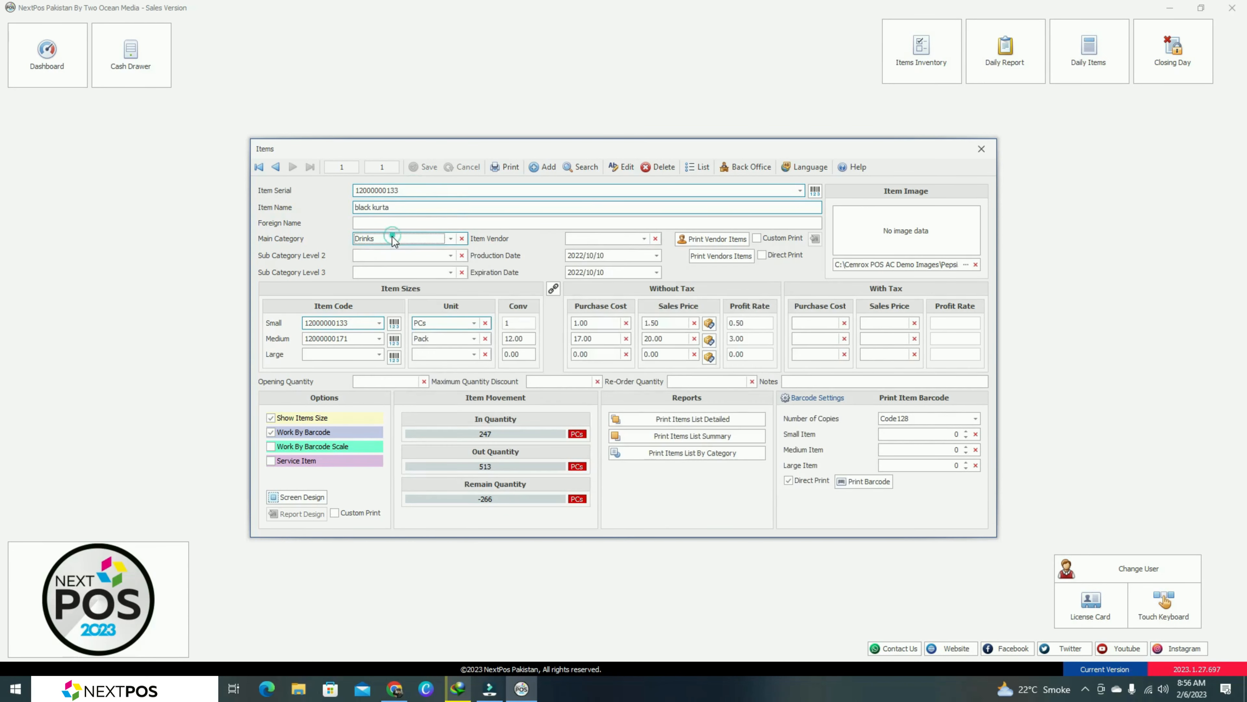
pyautogui.click(449, 237)
pyautogui.click(408, 307)
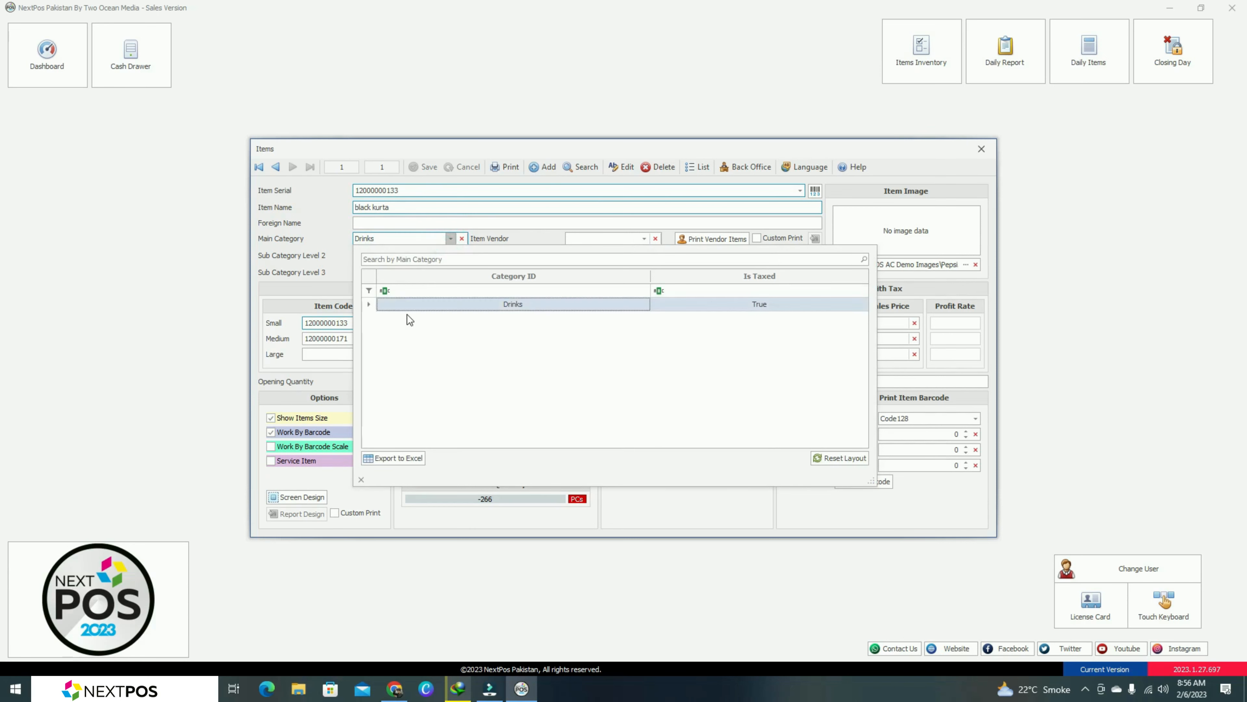
pyautogui.click(858, 255)
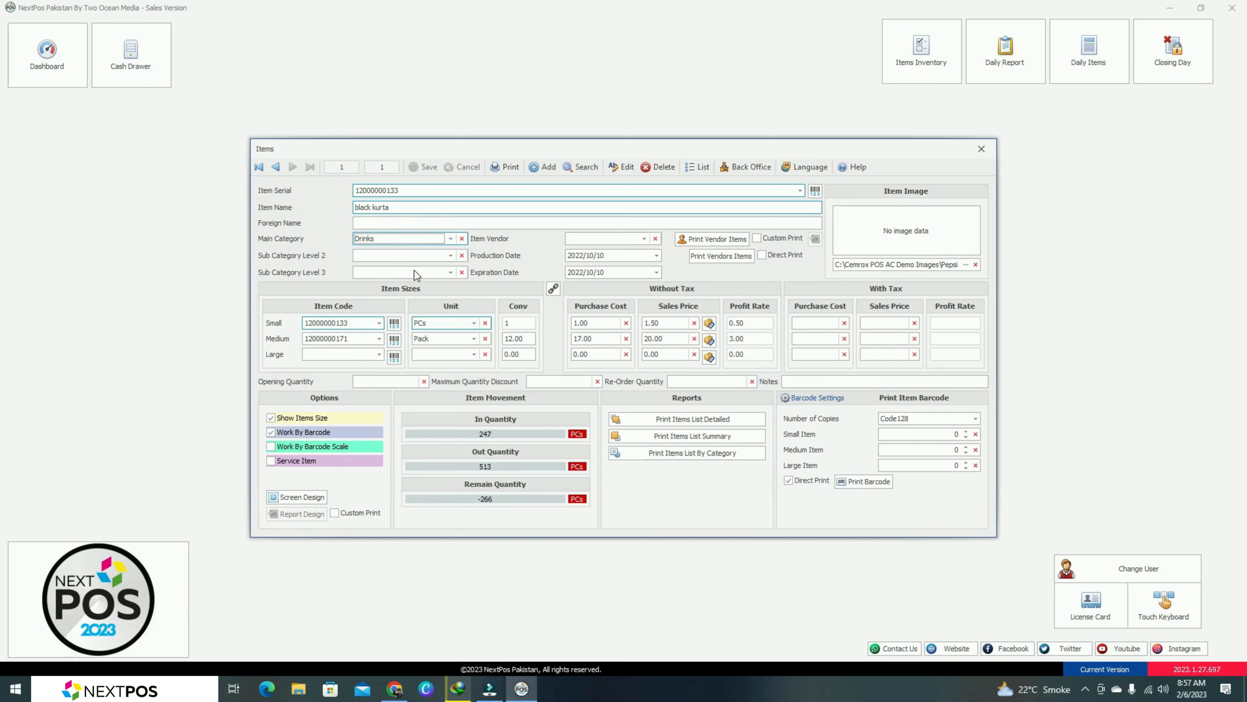
pyautogui.click(605, 241)
pyautogui.click(605, 242)
pyautogui.moveTo(348, 320); pyautogui.dragTo(267, 326)
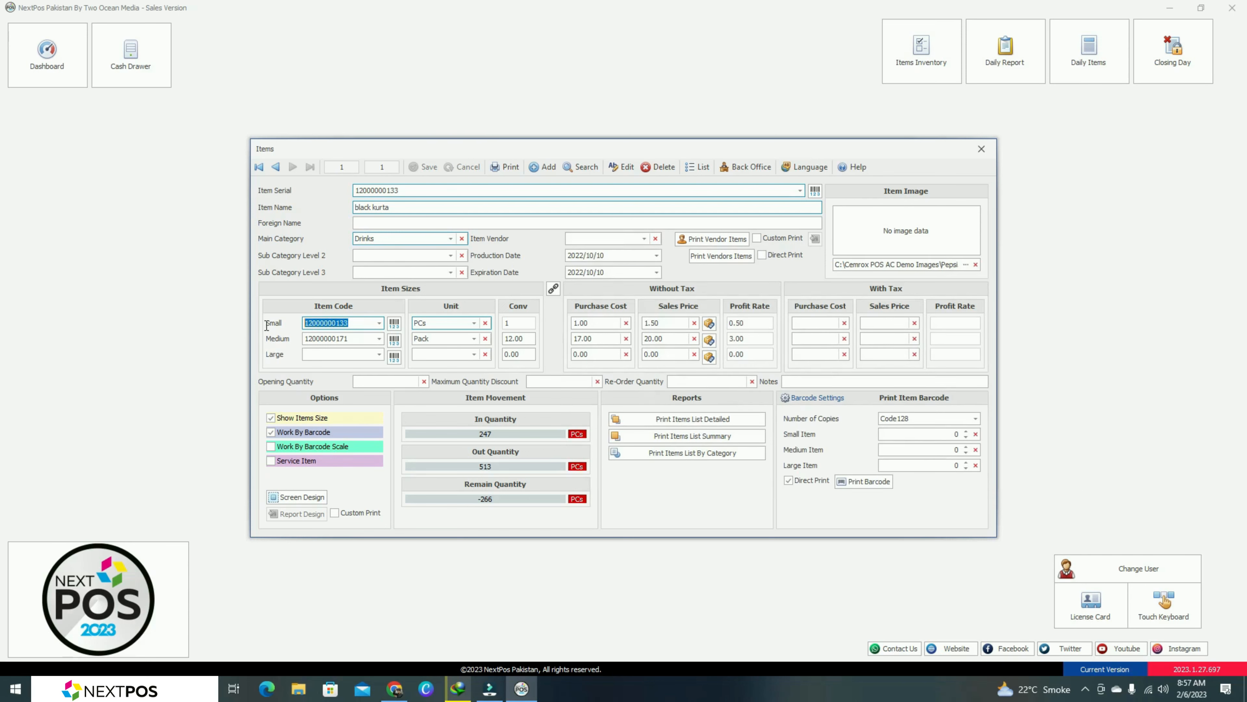
# Choose "pent coat" as the unit for the item's small size.
pyautogui.click(445, 322)
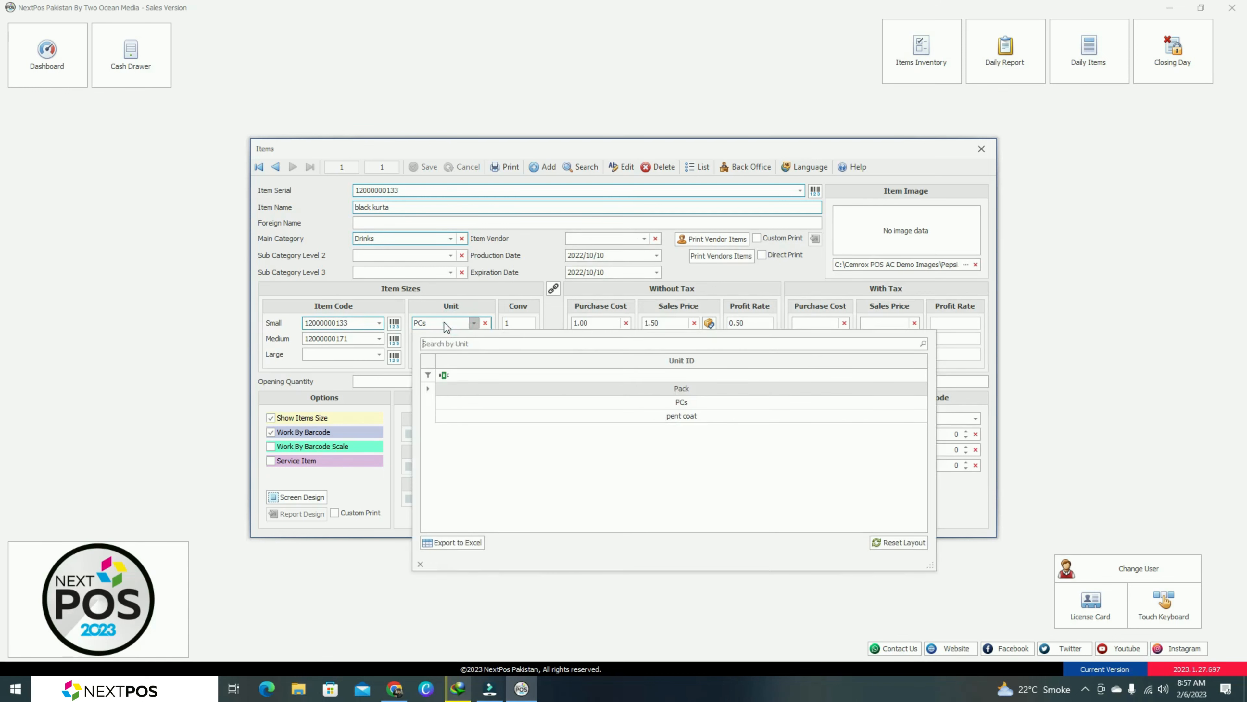
pyautogui.click(445, 323)
pyautogui.click(446, 323)
pyautogui.click(462, 326)
pyautogui.click(460, 322)
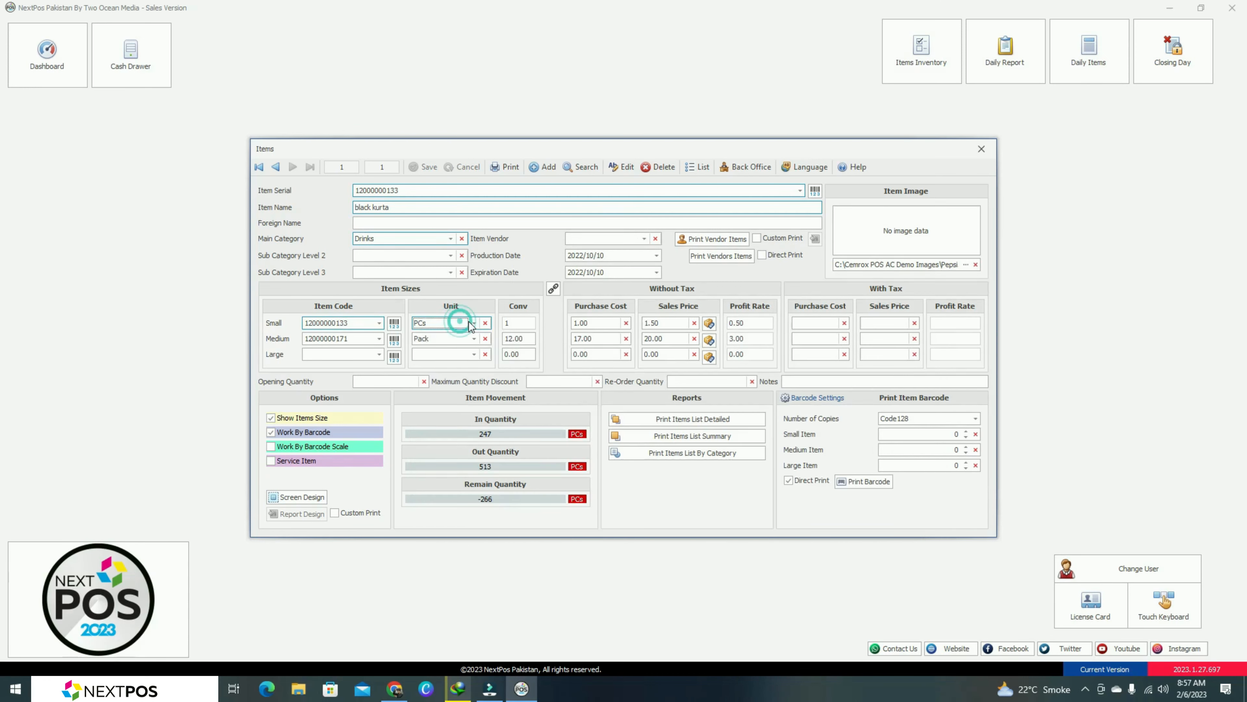
pyautogui.click(627, 413)
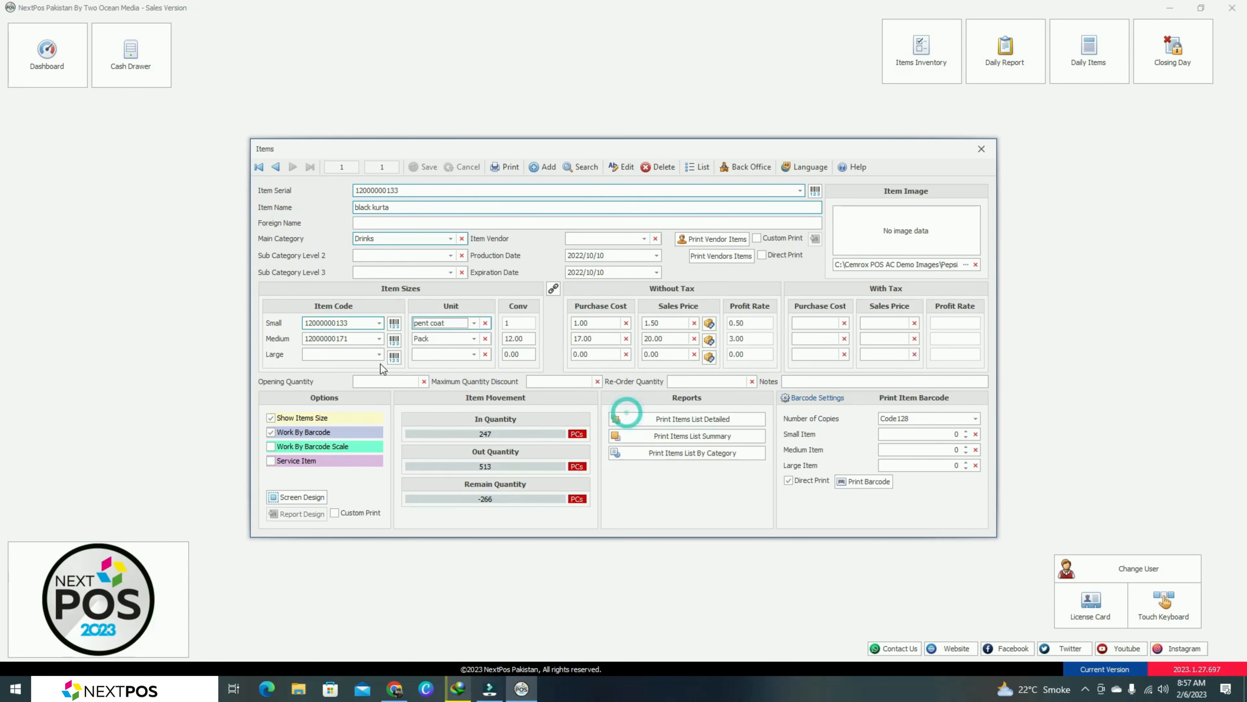
# Set the small size's purchase cost to 600 and its sales price to 700, both without tax.
pyautogui.click(607, 324)
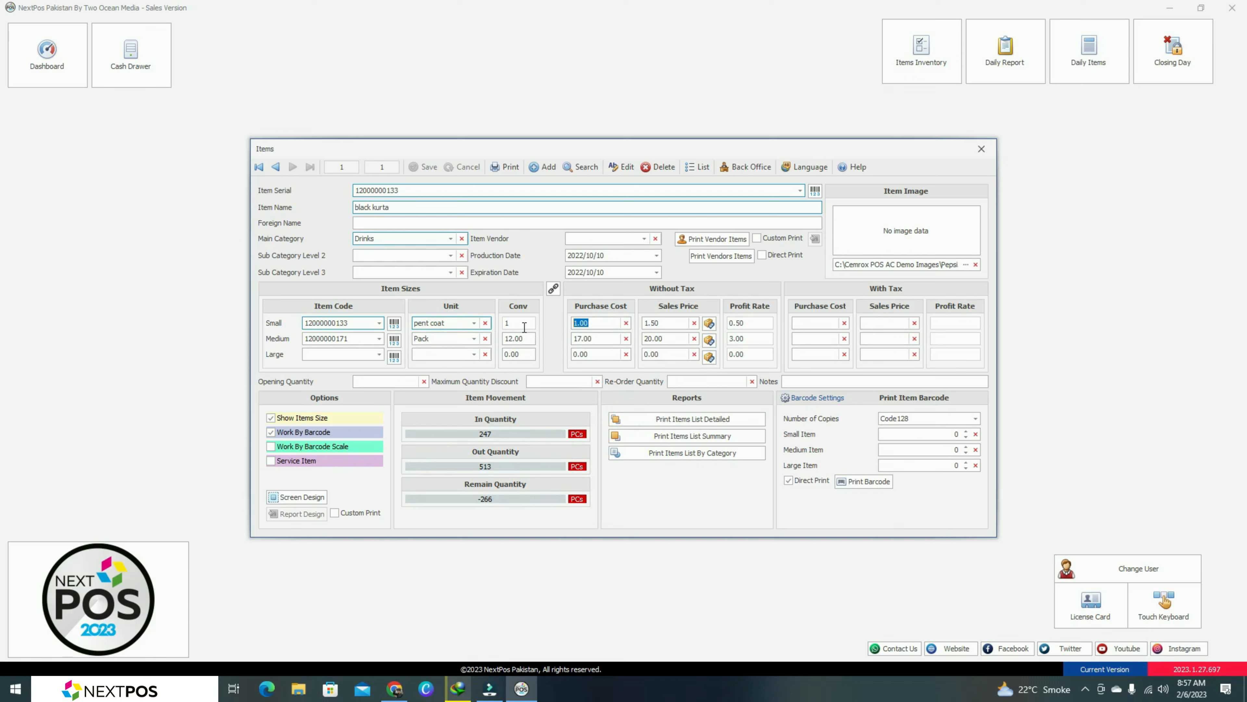
pyautogui.write('600')
pyautogui.press('Tab')
pyautogui.write('700')
# Enter an opening quantity of 6, a maximum quantity discount of 3 and a re-order quantity of 2 for the item.
pyautogui.write('6')
pyautogui.doubleClick(357, 381)
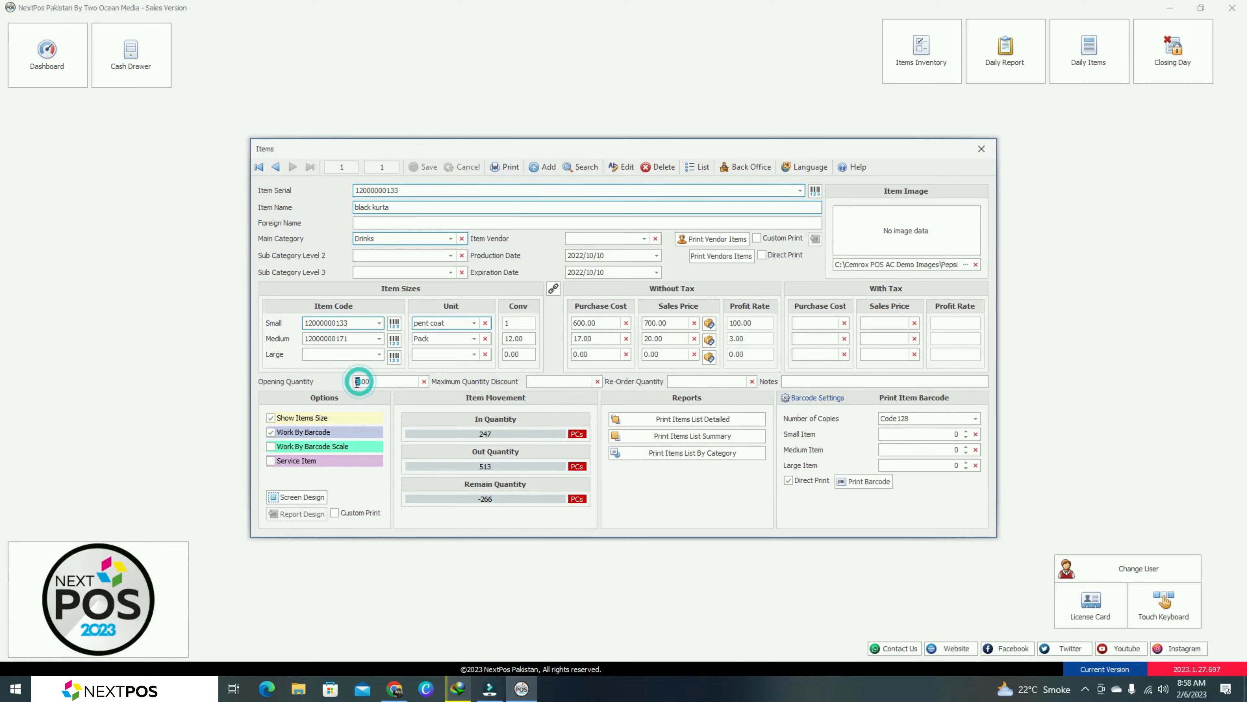
pyautogui.click(548, 382)
pyautogui.write('3')
pyautogui.click(605, 382)
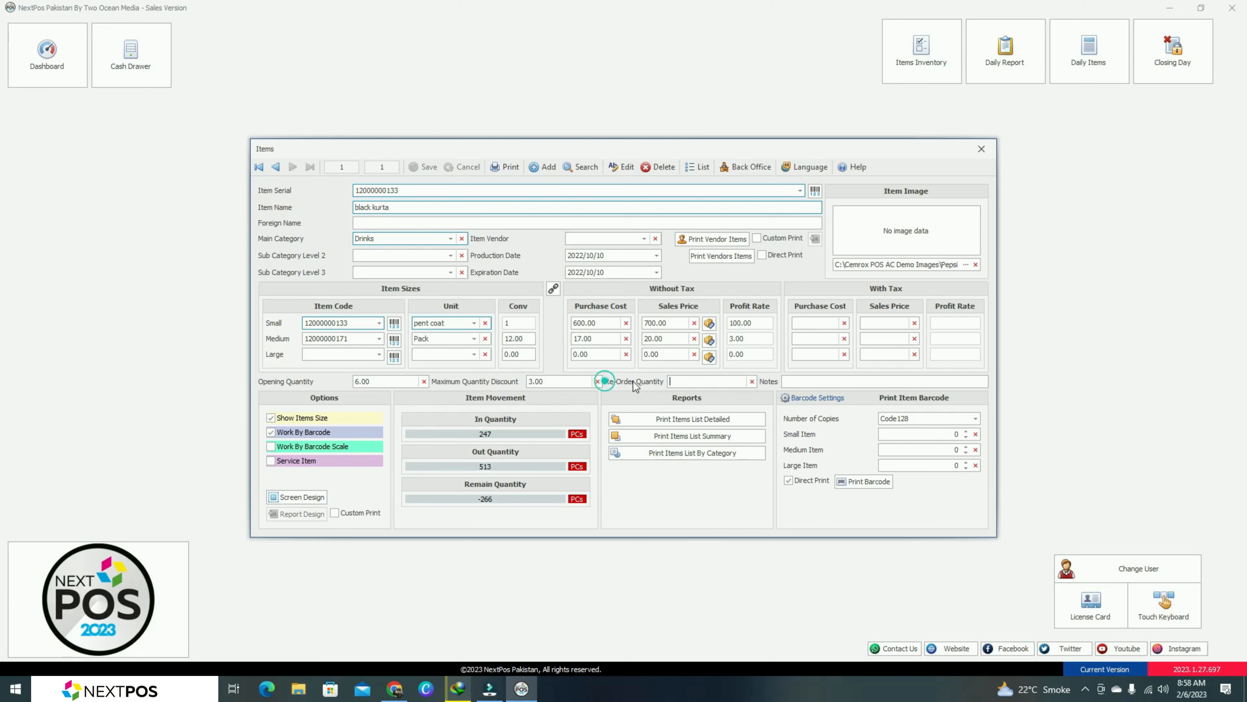
pyautogui.click(692, 382)
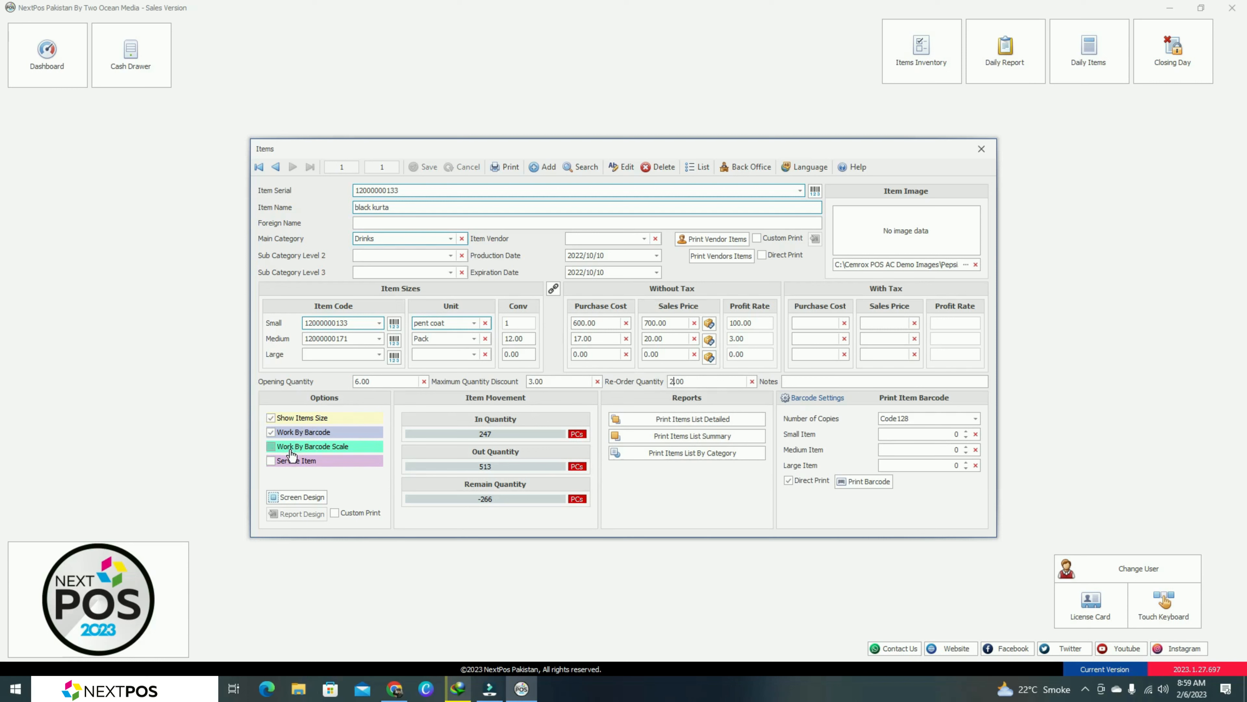
# Look through the barcode types for item barcode printing, keep Code128 and close the Items form.
pyautogui.click(671, 419)
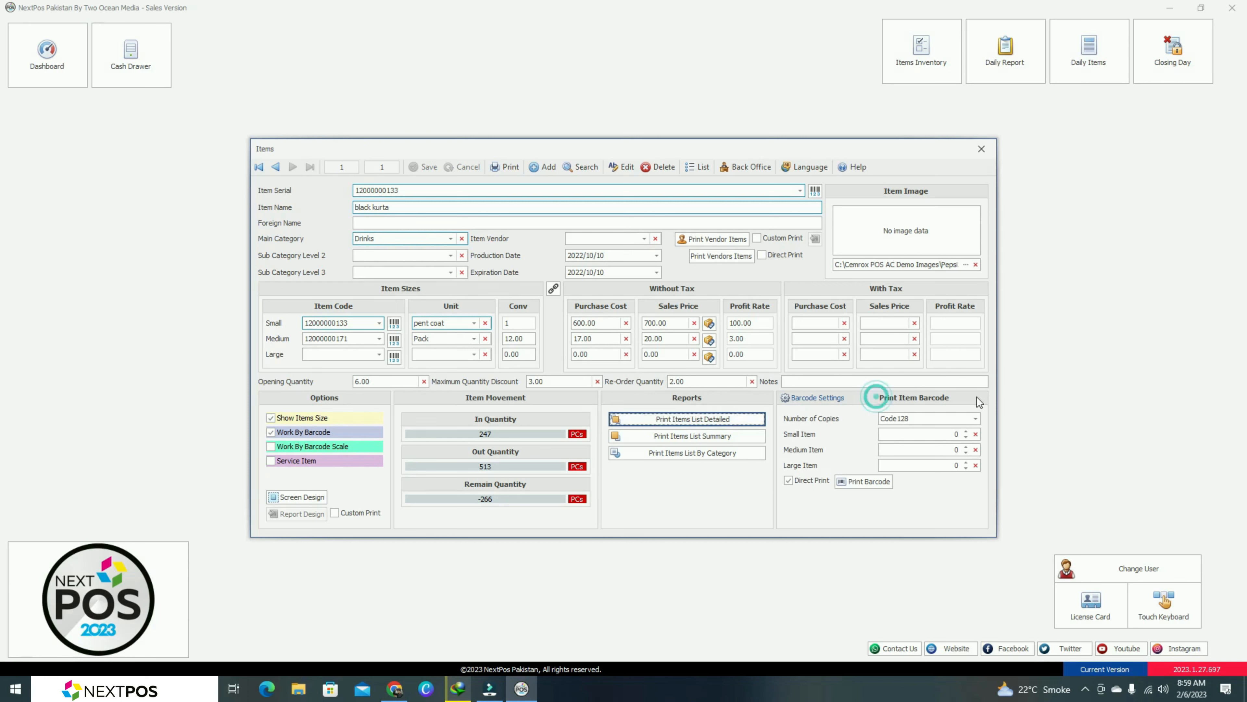
pyautogui.click(930, 418)
pyautogui.scroll(-5, 926, 475)
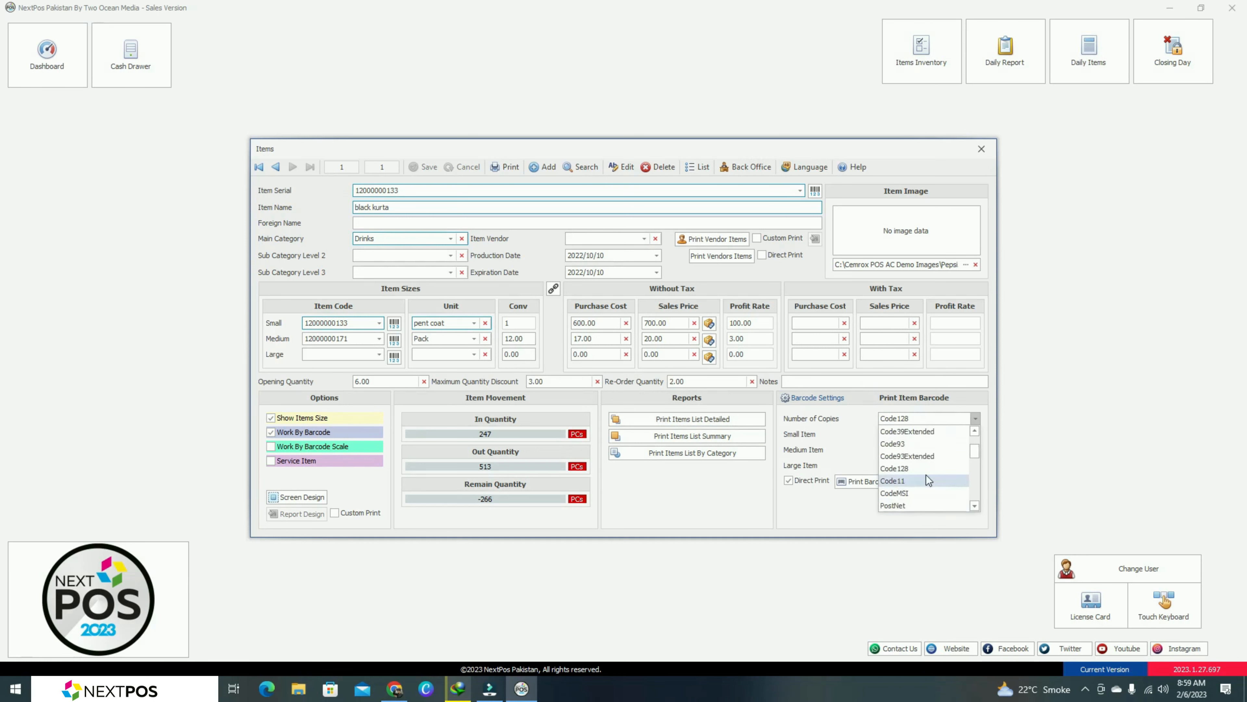
pyautogui.click(856, 476)
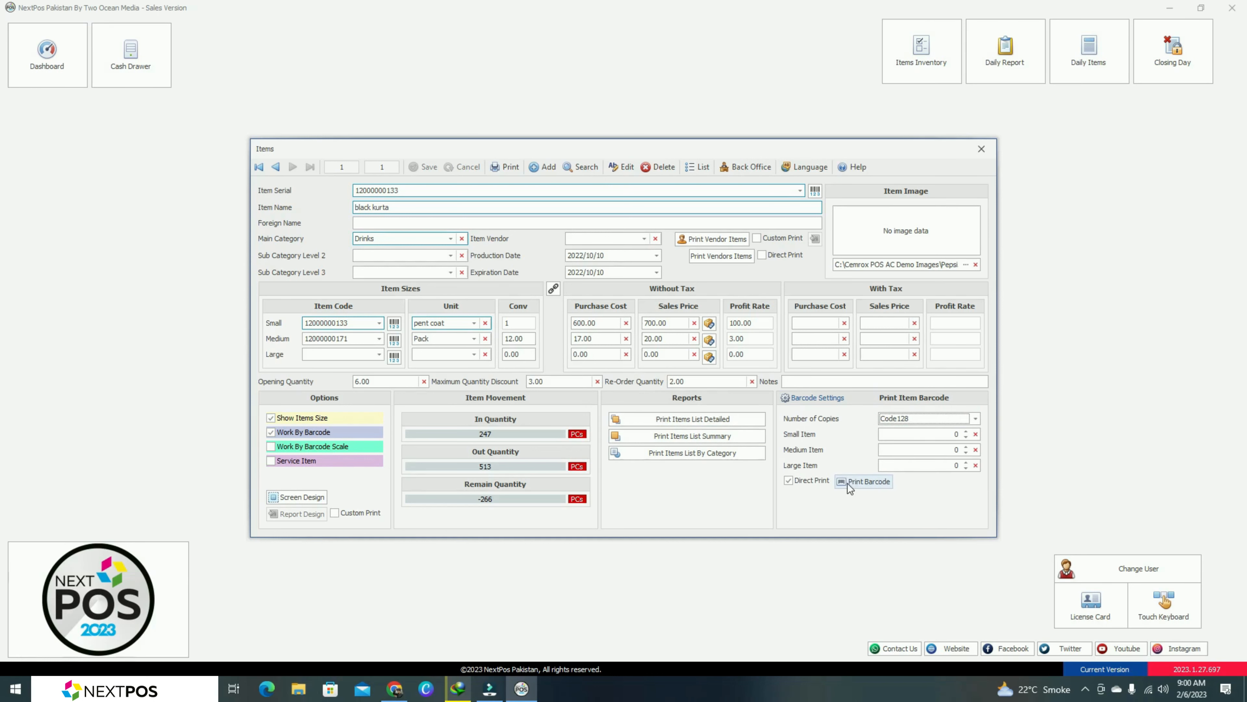
pyautogui.click(983, 152)
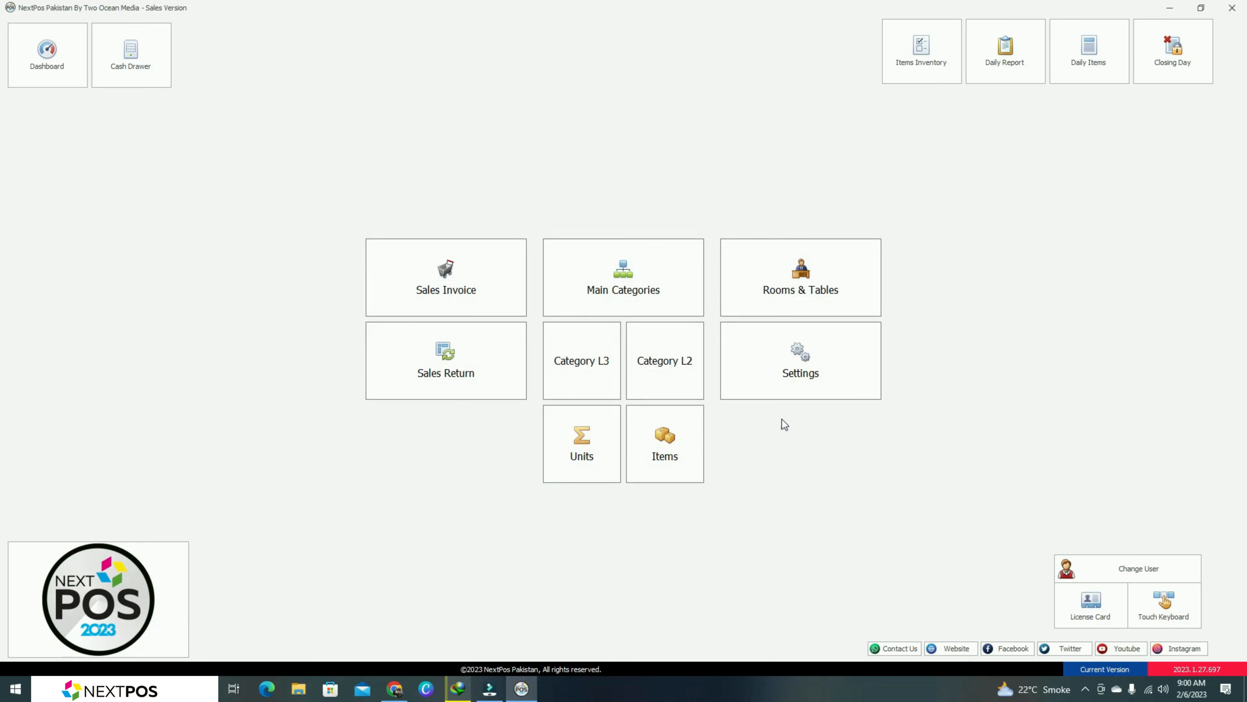